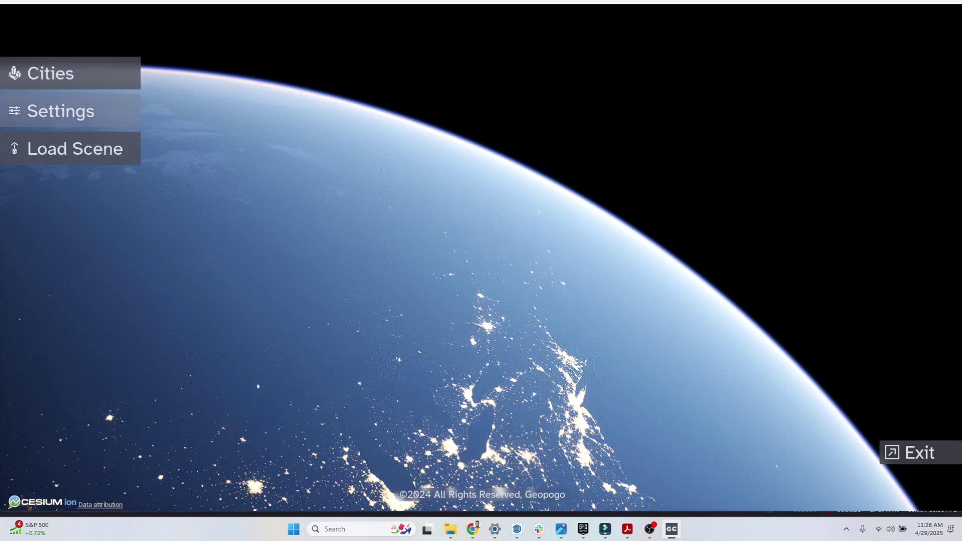
- Create a new map and set its location to Pheonix, Arizona, from the United States city list
click(71, 73)
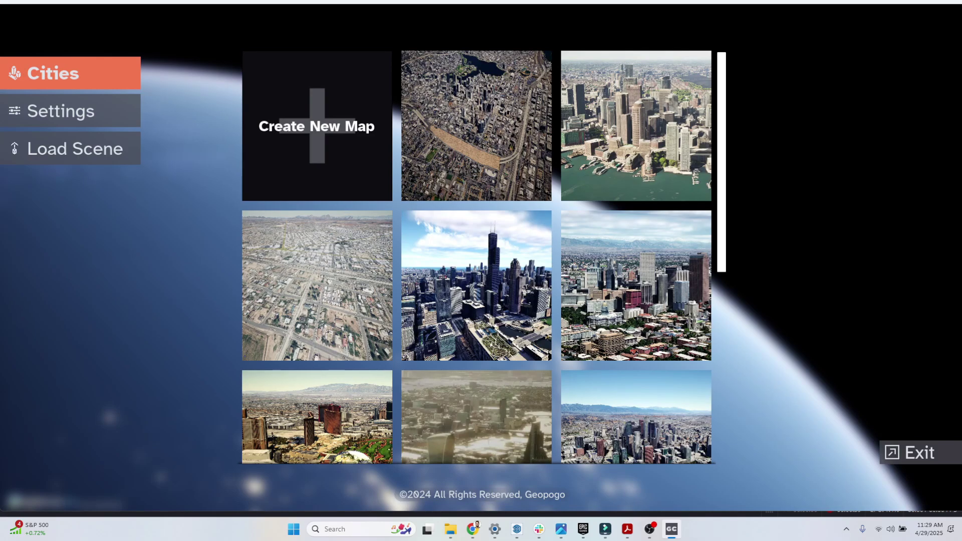
click(317, 126)
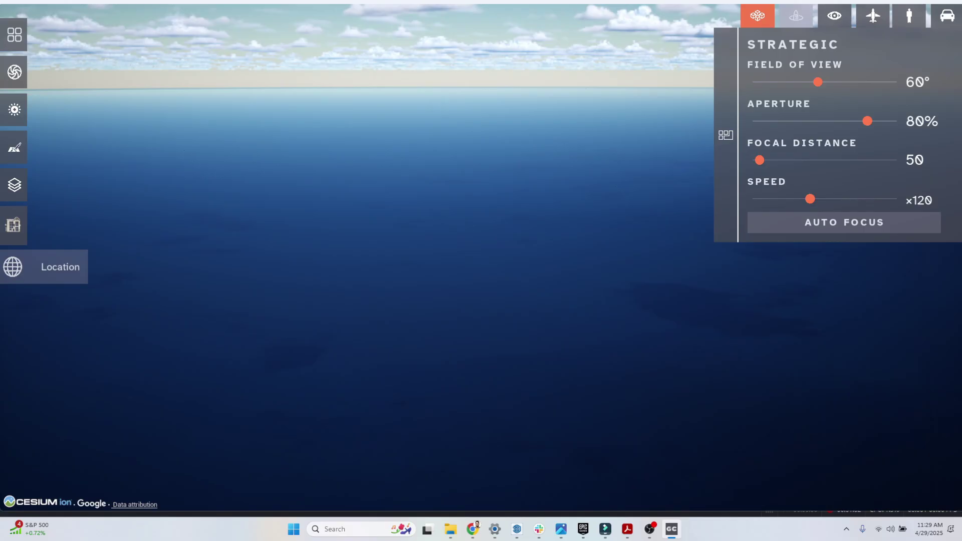
click(30, 266)
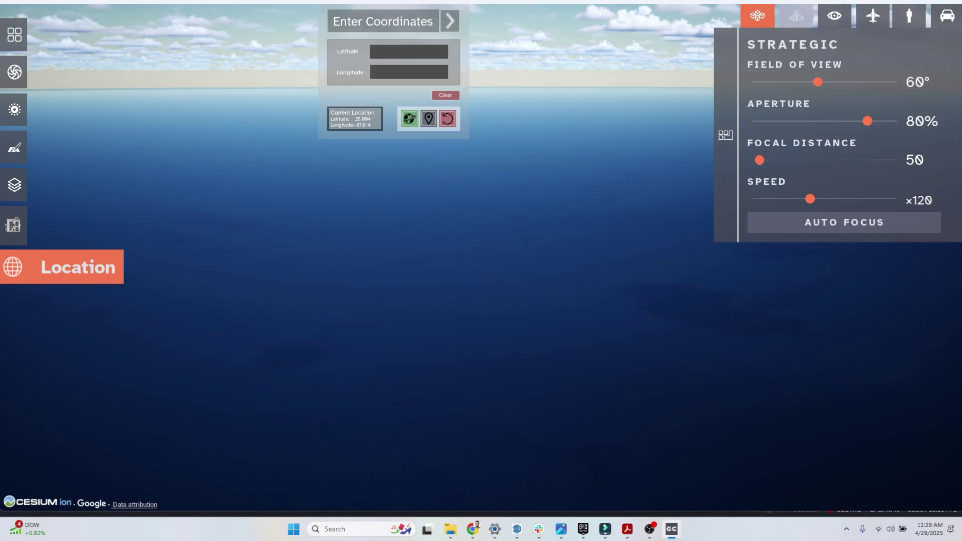
click(450, 21)
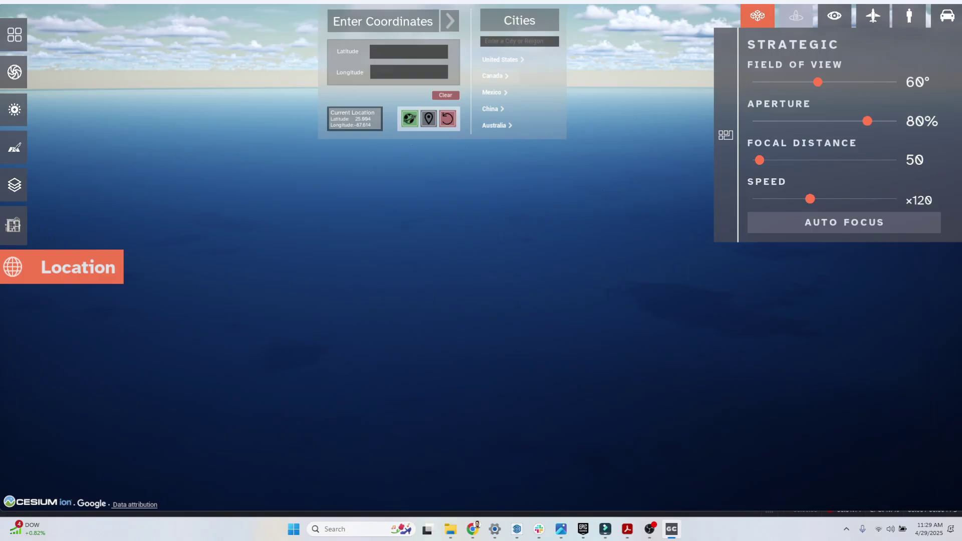
click(502, 59)
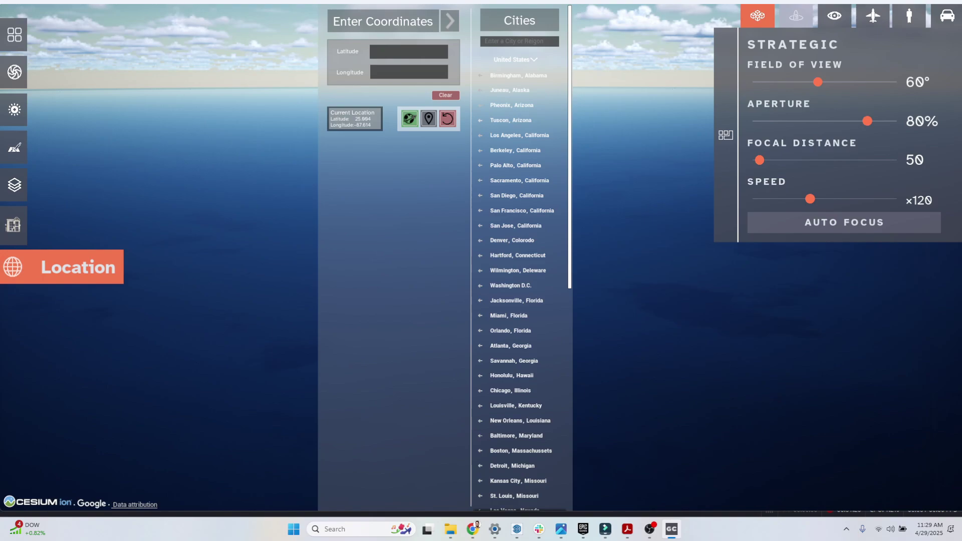
click(512, 105)
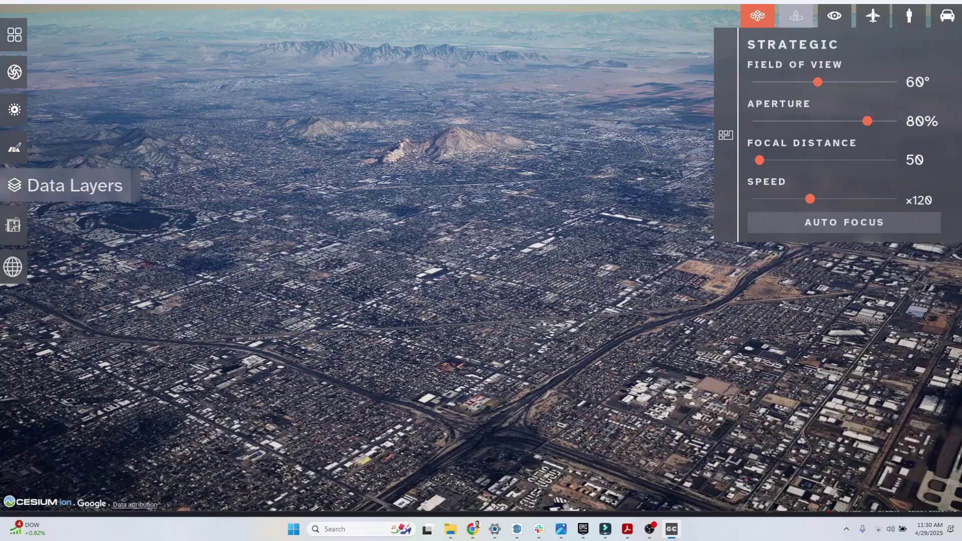
- Show the Google Maps No Shadow data layer in place of the Terrain layer
click(15, 186)
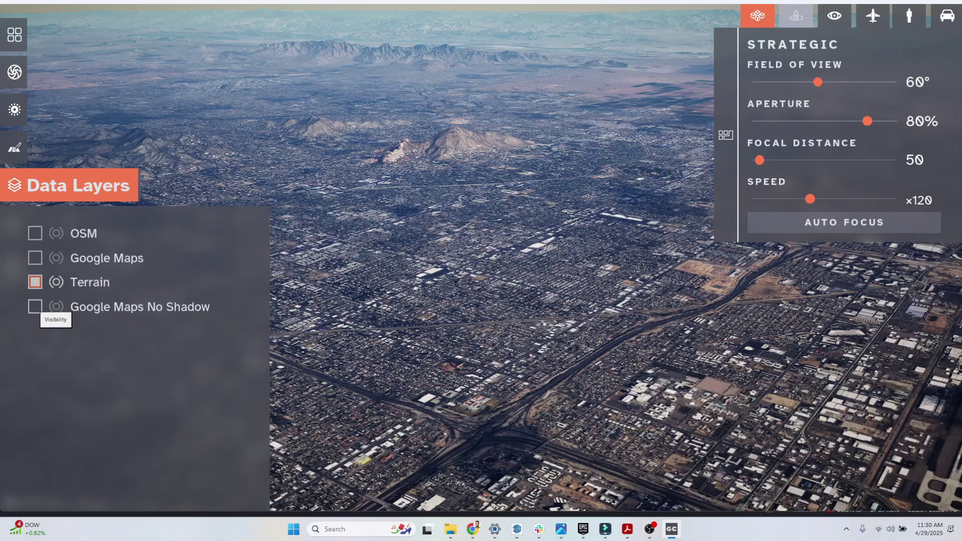
click(35, 307)
click(35, 281)
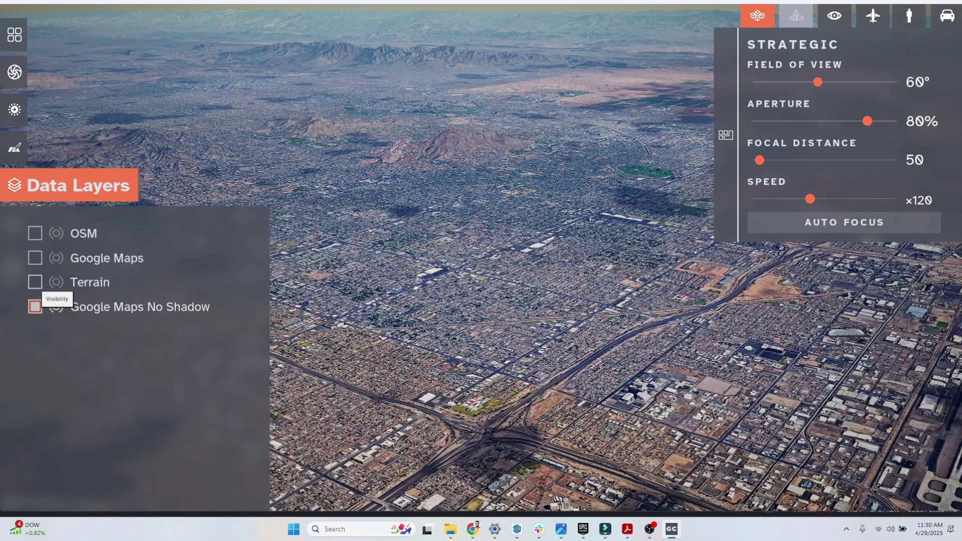
click(35, 186)
- Switch to the free-fly camera and fly to an aerial view of the vacant lot beside the downtown high-rises
right_drag(481, 281, 471, 451)
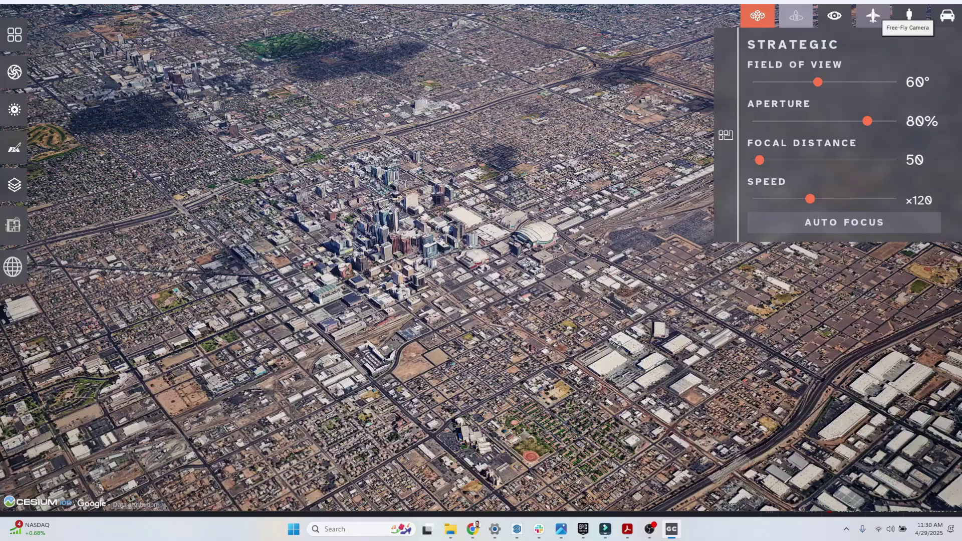
click(873, 15)
key(w)
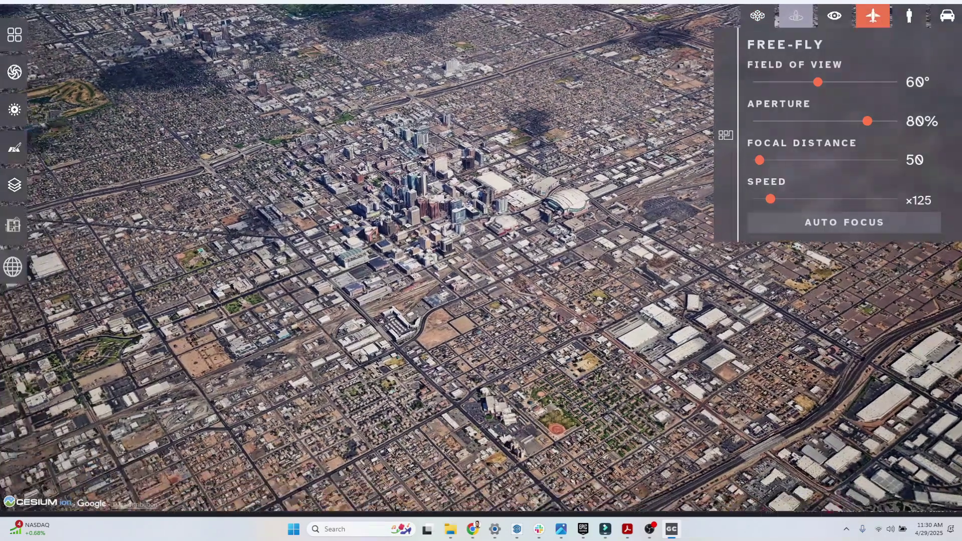
key(w)
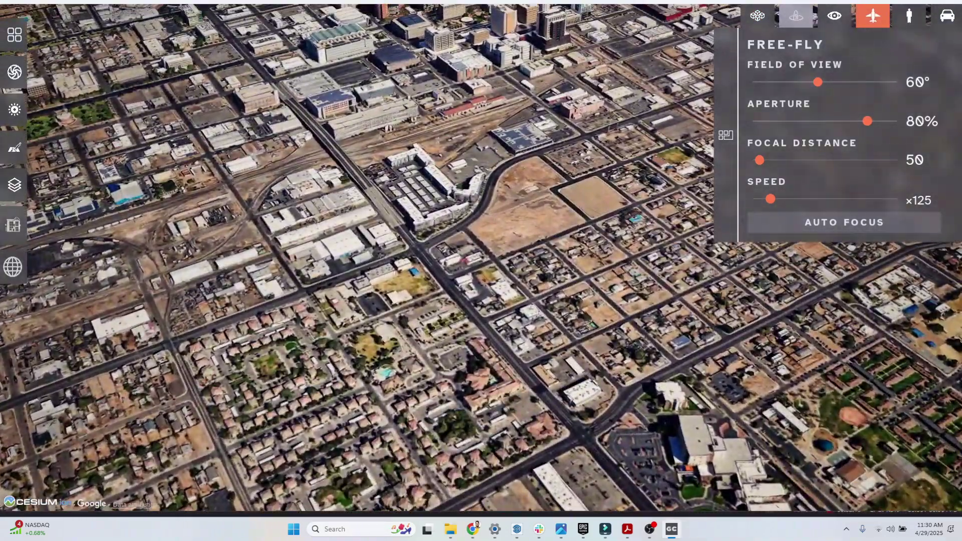
right_drag(481, 321, 481, 210)
key(Down)
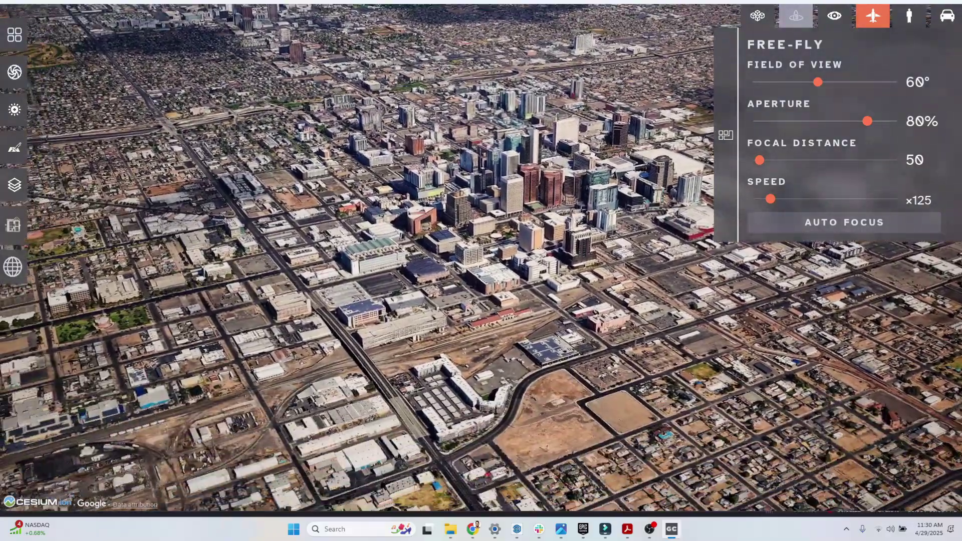
key(w)
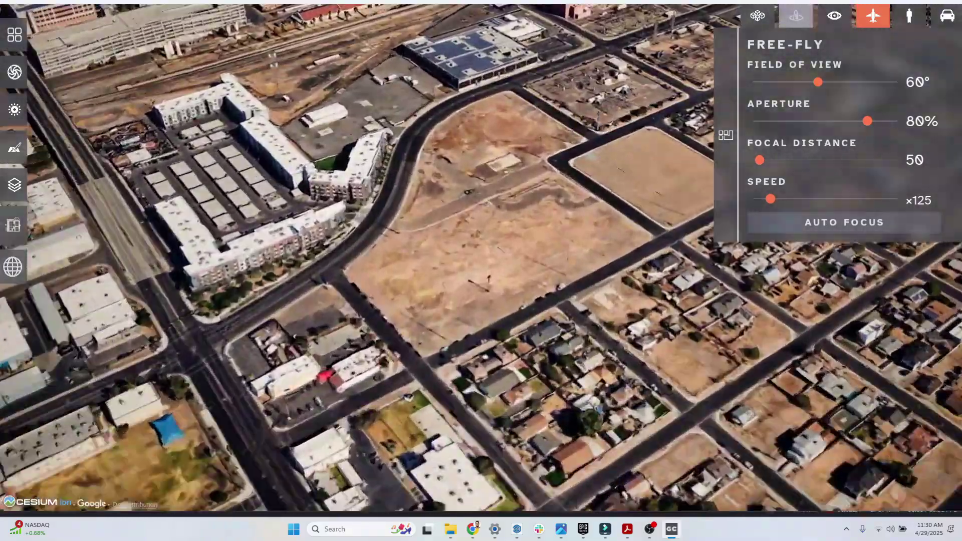
key(s)
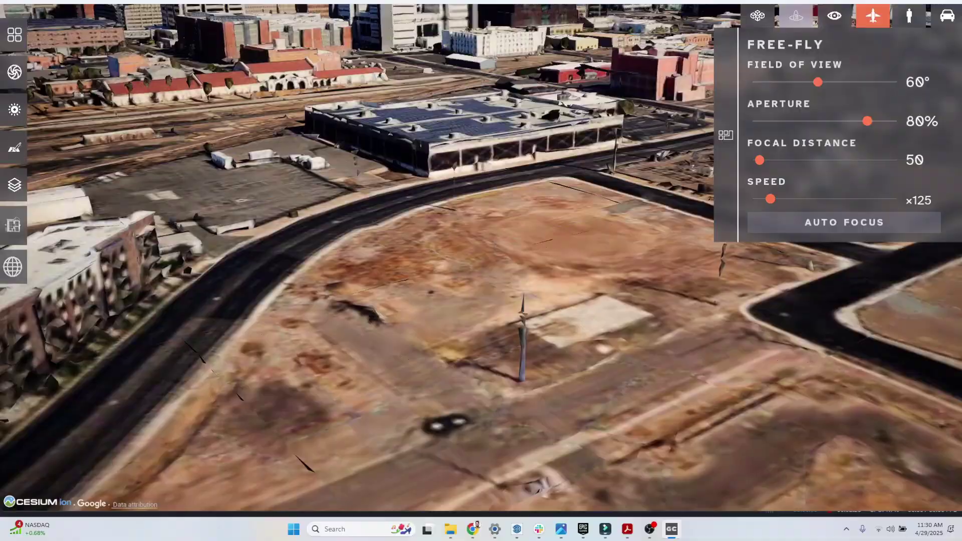
key(s)
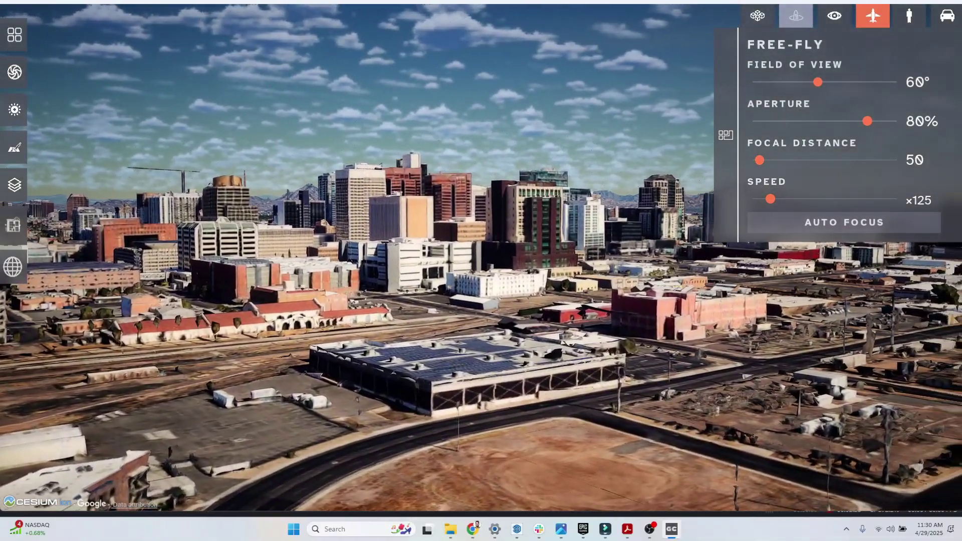
key(Down)
key(s)
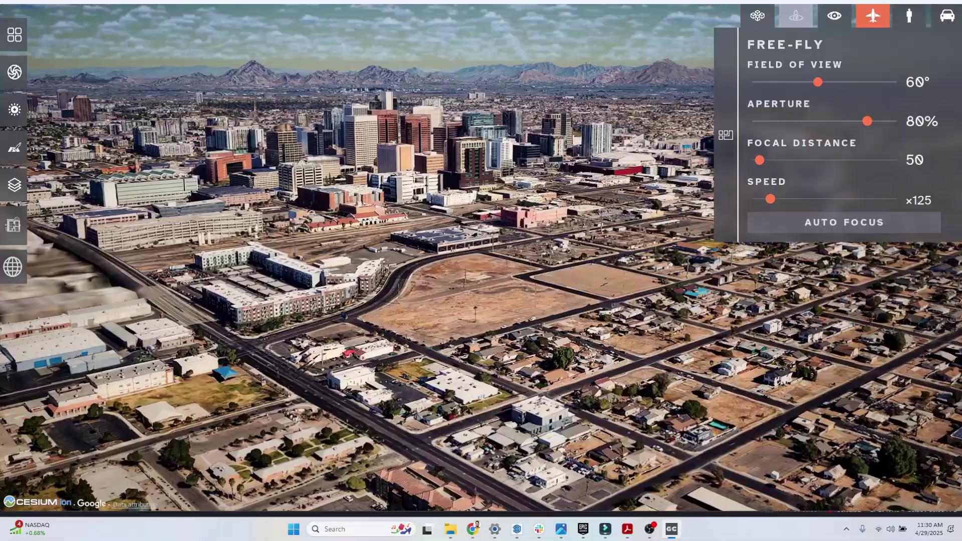
key(w)
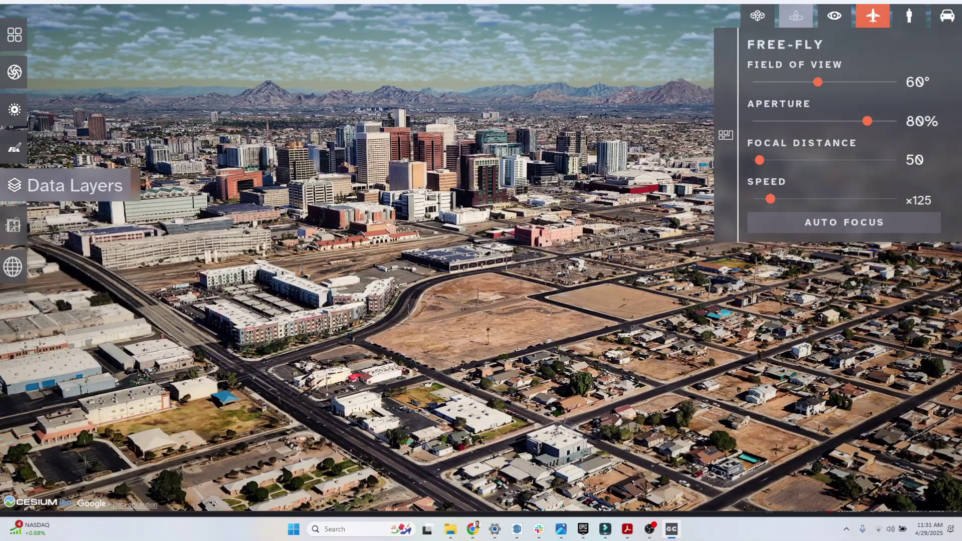
- Show the OSM and Terrain data layers in place of the Google Maps No Shadow layer
click(14, 185)
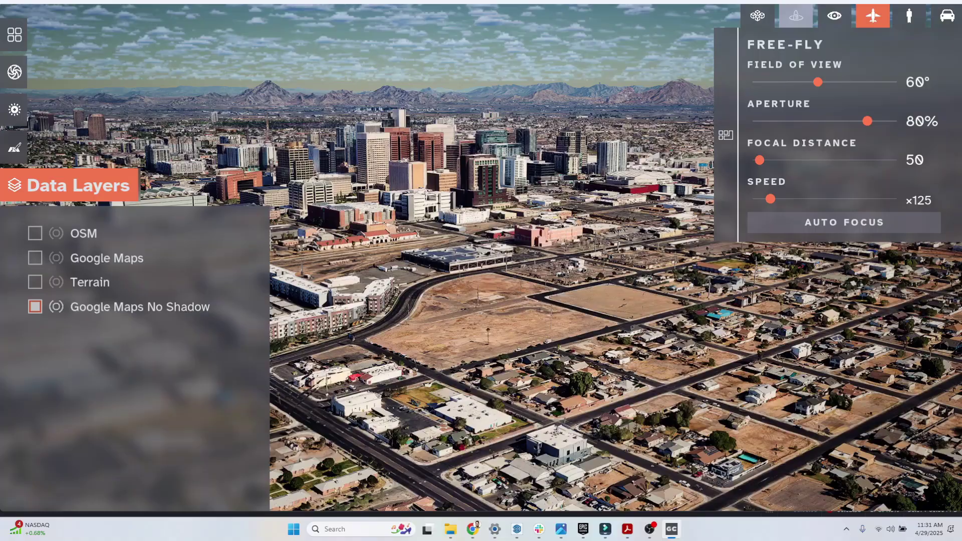
click(34, 233)
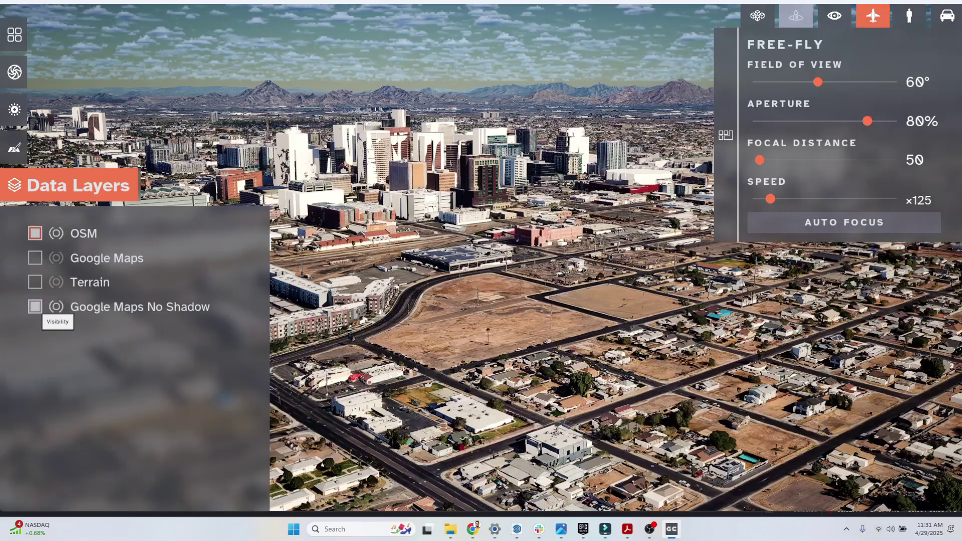
click(35, 307)
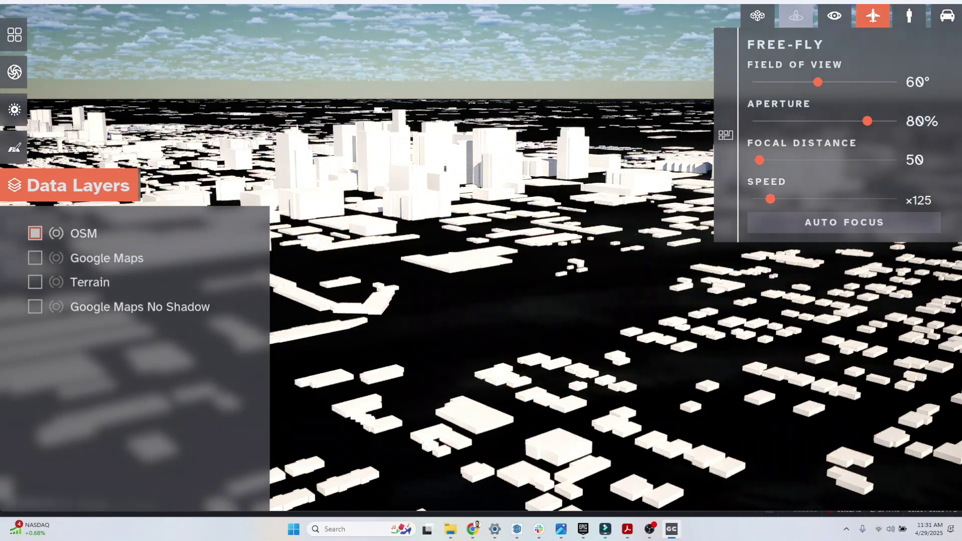
click(35, 283)
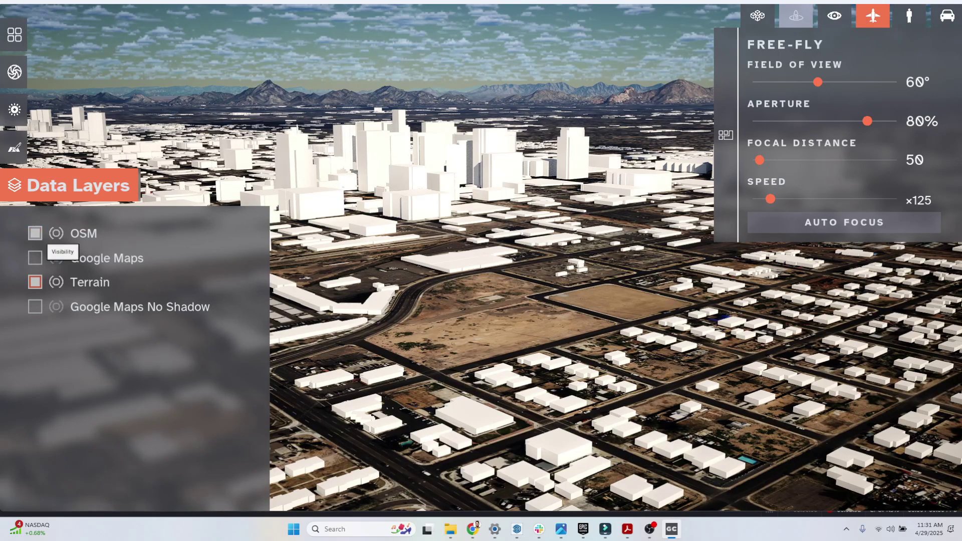
- Hide the OSM and Terrain layers and turn the Google Maps No Shadow layer back on
click(34, 233)
click(34, 282)
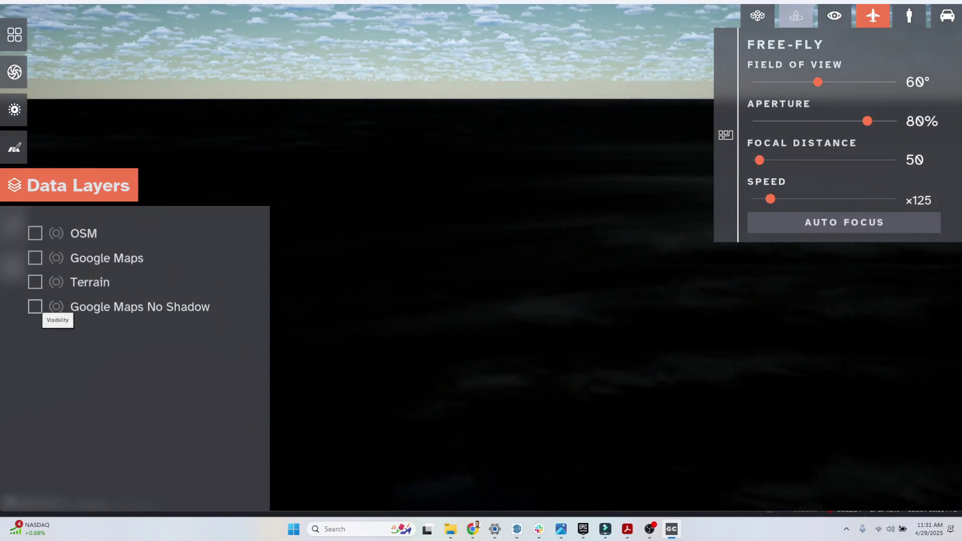
click(35, 307)
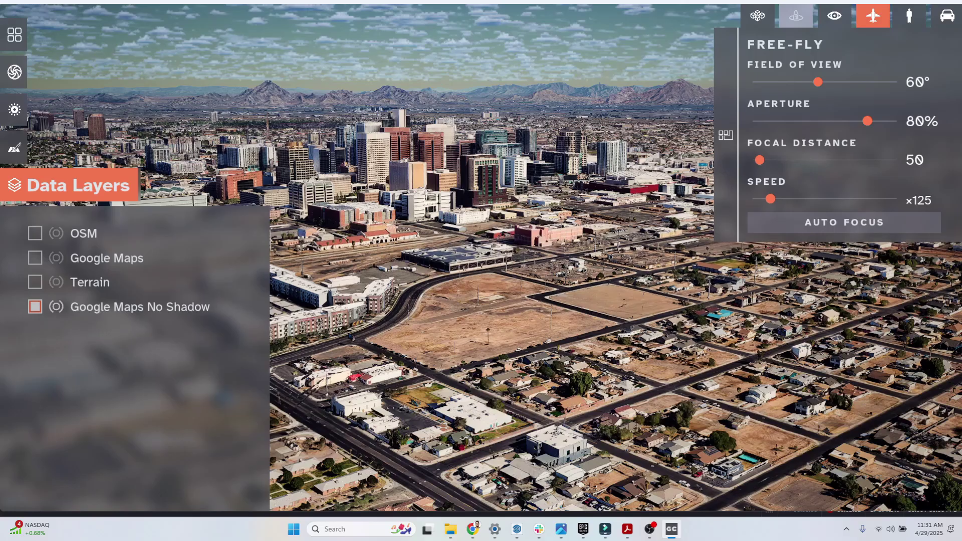
- Show the Google Maps layer instead of Google Maps No Shadow and try its lighting with the time at 9:37 AM
click(34, 257)
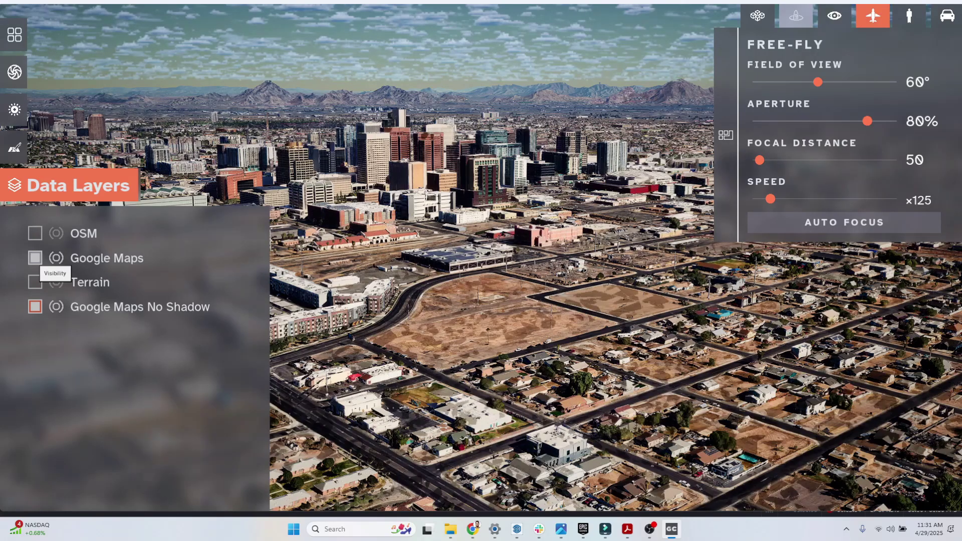
click(34, 306)
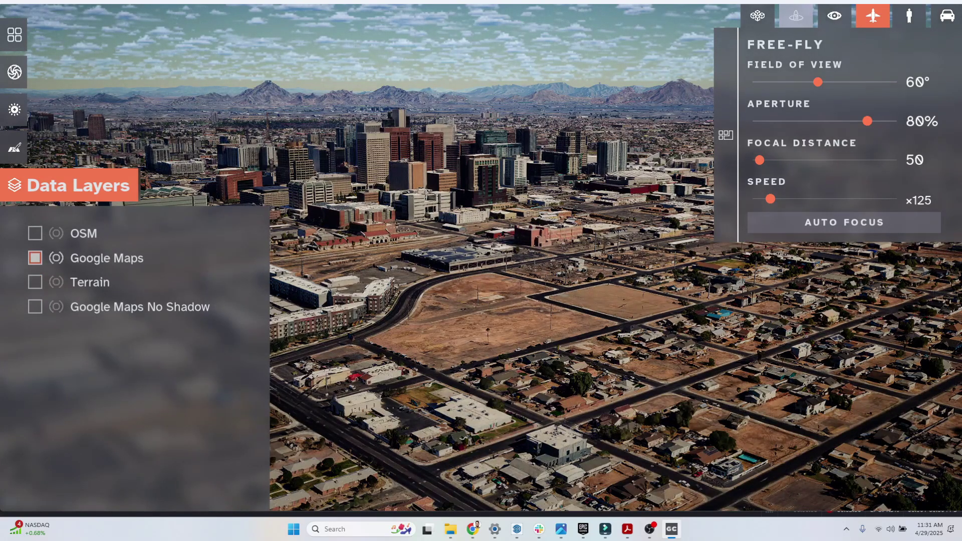
click(18, 110)
mouse_move(87, 257)
mouse_down()
mouse_move(126, 256)
mouse_move(67, 256)
mouse_move(87, 257)
mouse_up()
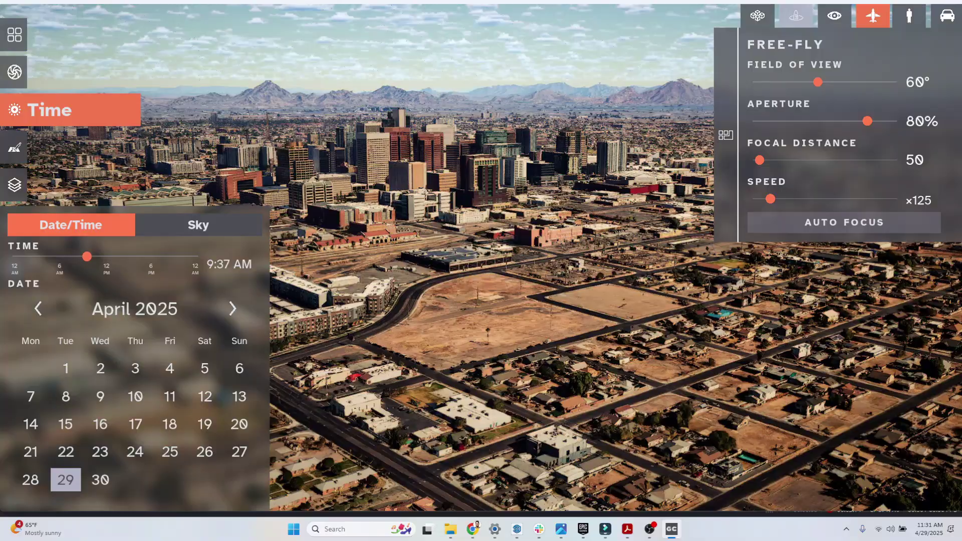
- Return to the Google Maps No Shadow layer and hide the Google Maps layer
click(14, 185)
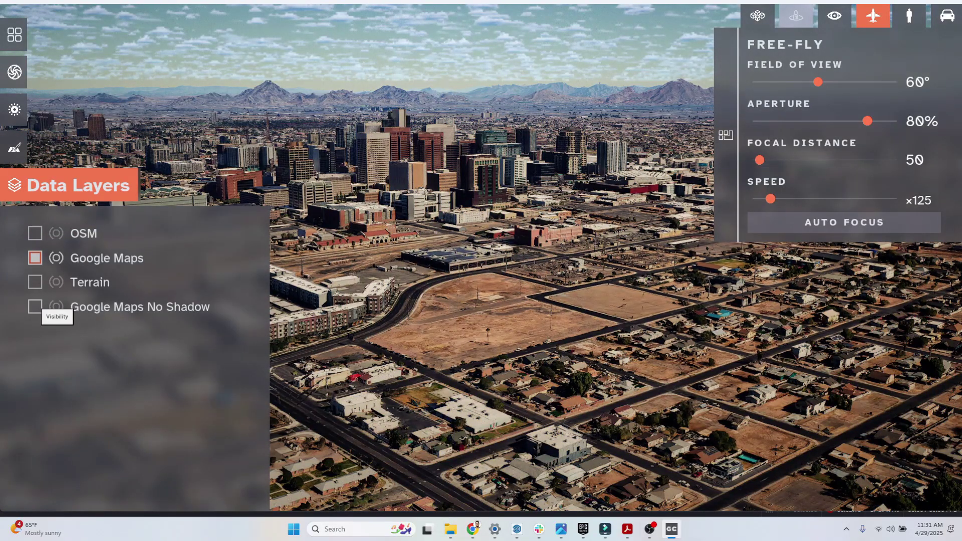
click(35, 306)
click(35, 258)
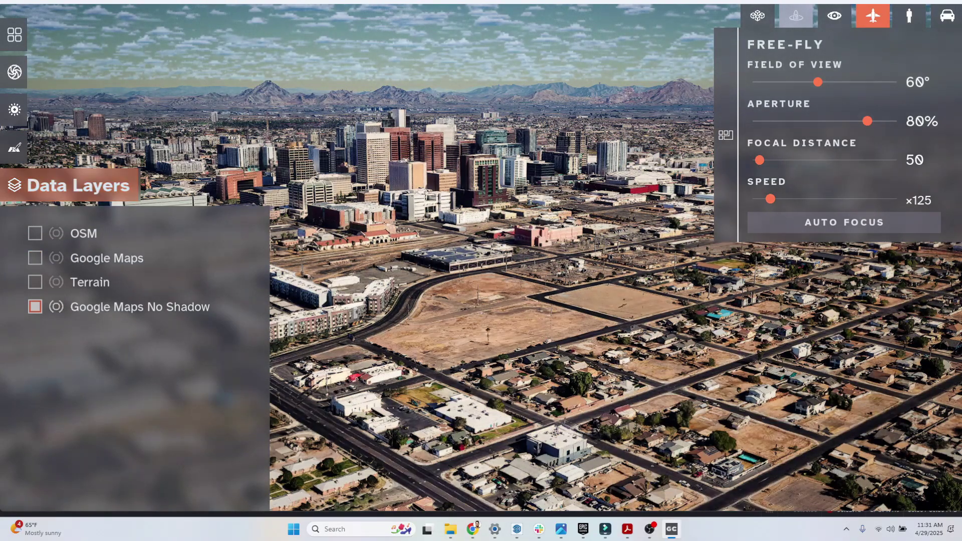
- Set the scene's time of day to 1:27 PM
click(14, 110)
drag(87, 256, 117, 256)
click(14, 110)
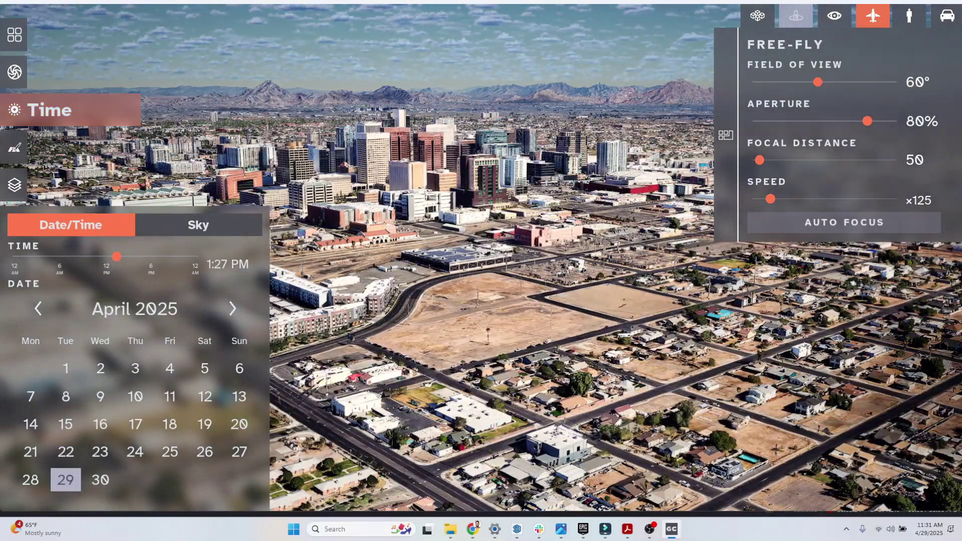
- Import the Tower3.glb model into the scene as a glTF/glb file
click(15, 34)
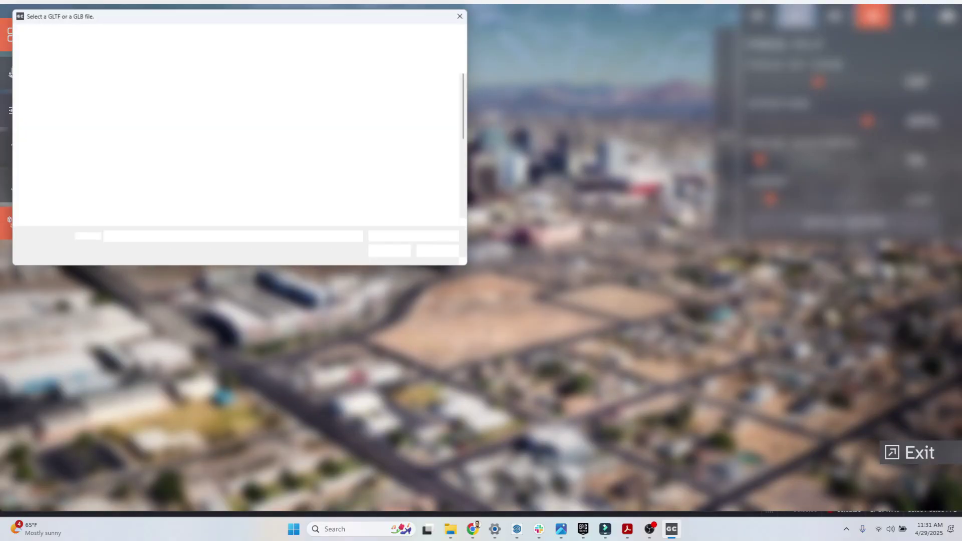
scroll(180, 184, down, 5)
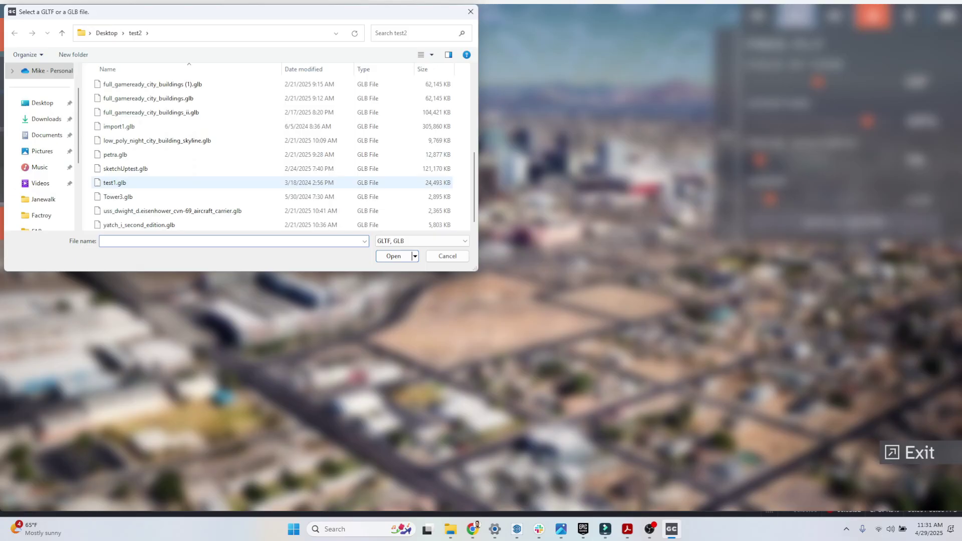
click(160, 197)
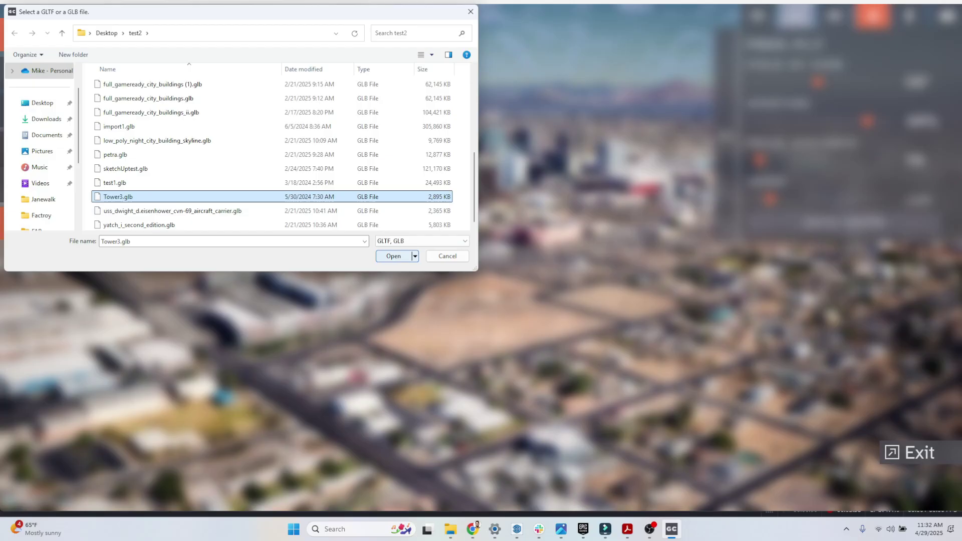
key(Return)
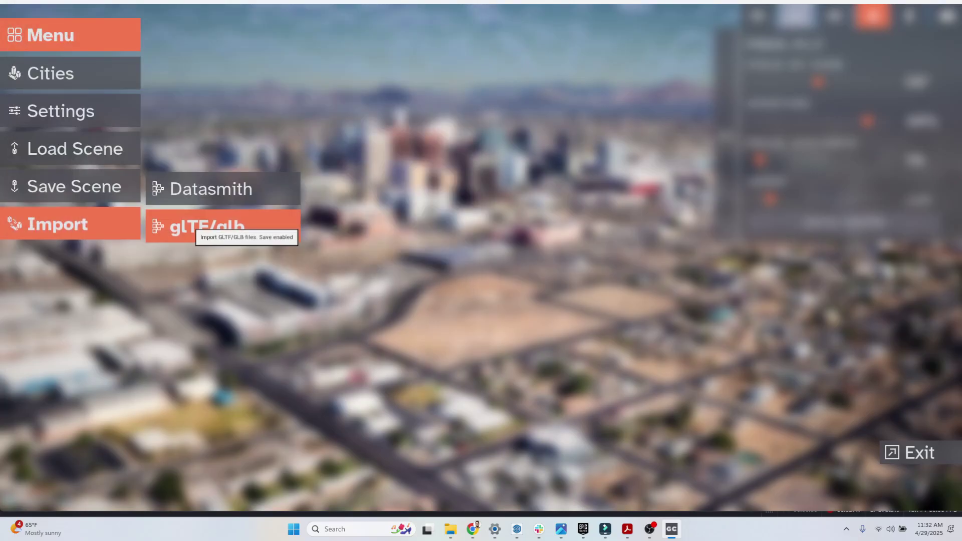
click(196, 227)
- Position the imported tower on the near corner of the vacant lot and deselect it
mouse_move(548, 385)
mouse_down()
mouse_move(517, 389)
mouse_move(563, 399)
mouse_move(551, 383)
mouse_up()
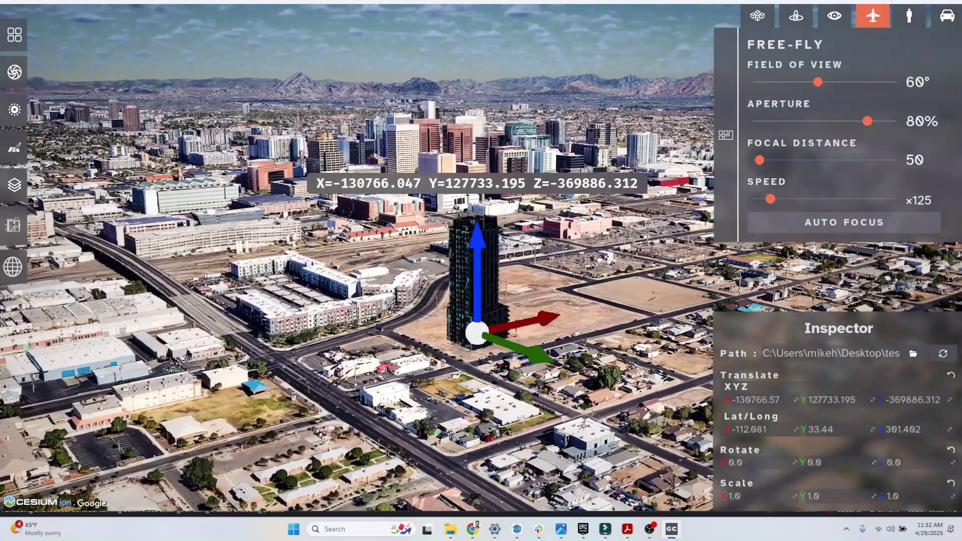
drag(477, 269, 451, 348)
right_drag(450, 349, 439, 388)
key(a)
key(w)
key(Escape)
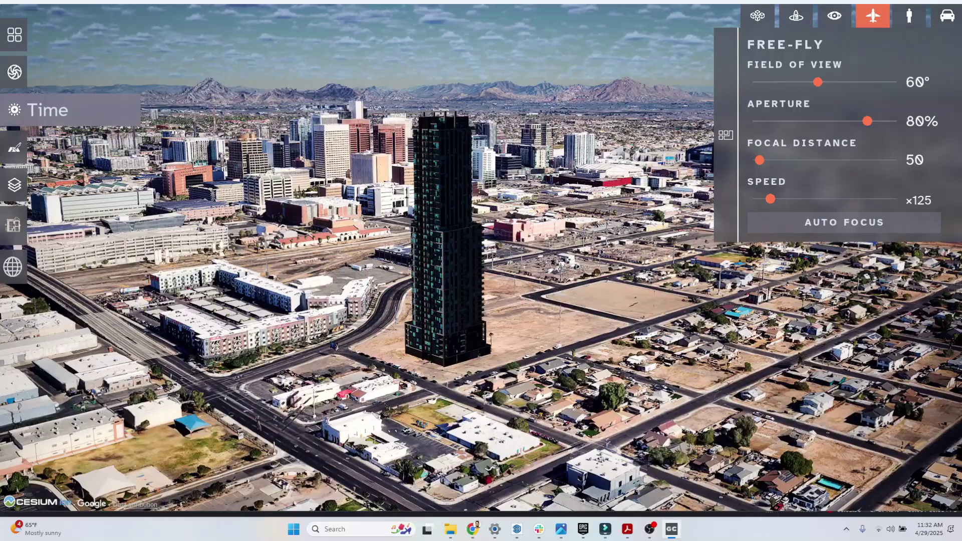
- Set the sky's sun light intensity to 78 and its sky light intensity to 67
click(14, 110)
mouse_move(122, 256)
mouse_down()
mouse_move(141, 257)
mouse_move(129, 256)
mouse_up()
click(198, 225)
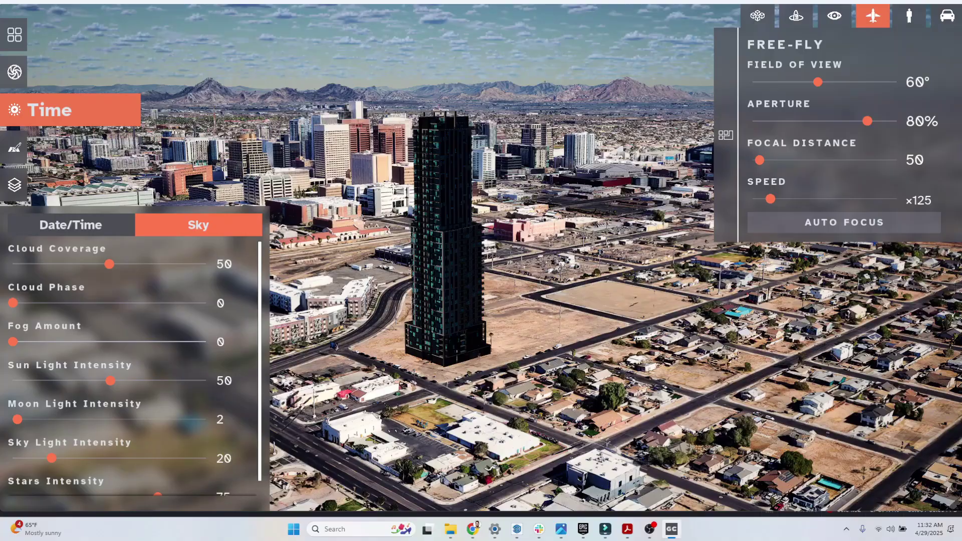
drag(163, 381, 165, 381)
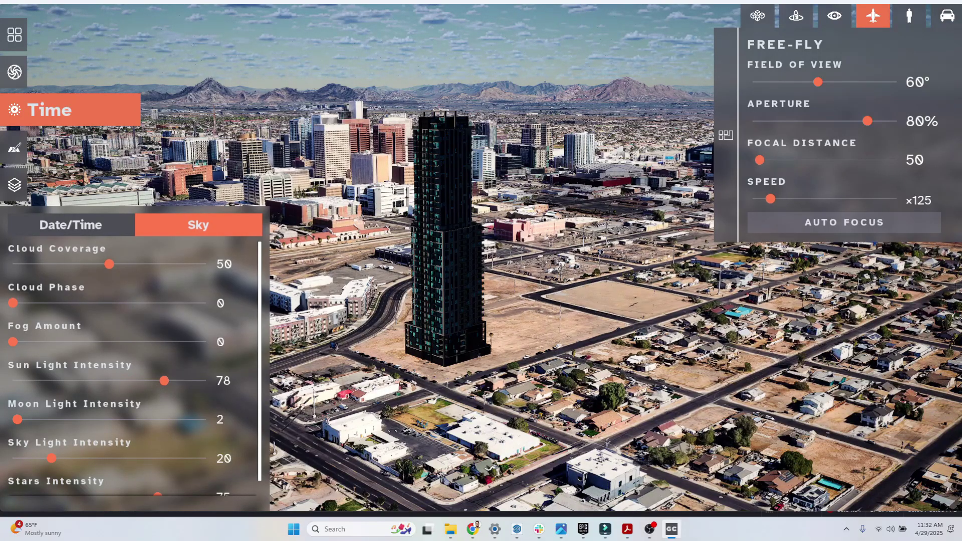
drag(51, 458, 68, 458)
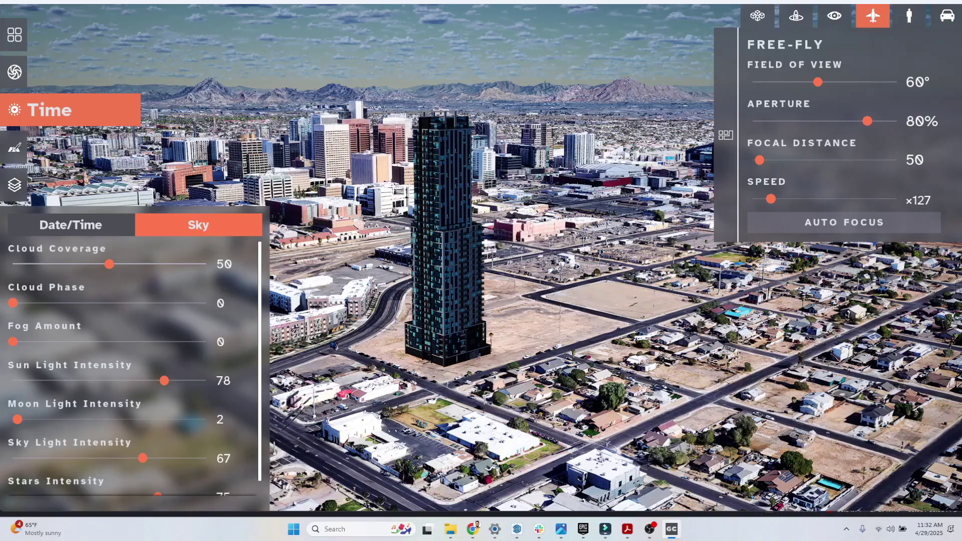
- Set the sky's cloud coverage to 37, fog amount to 11 and cloud phase to 46
drag(109, 264, 85, 264)
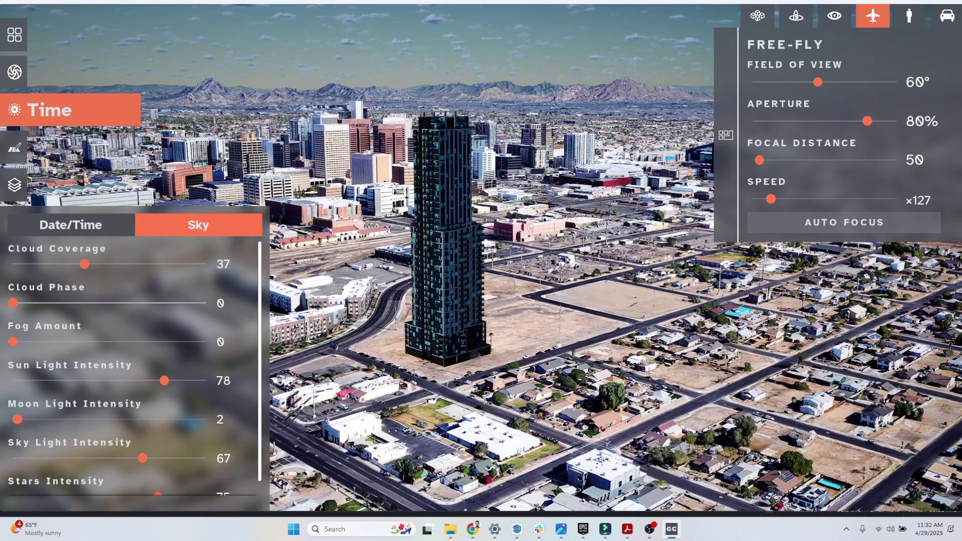
drag(13, 342, 57, 342)
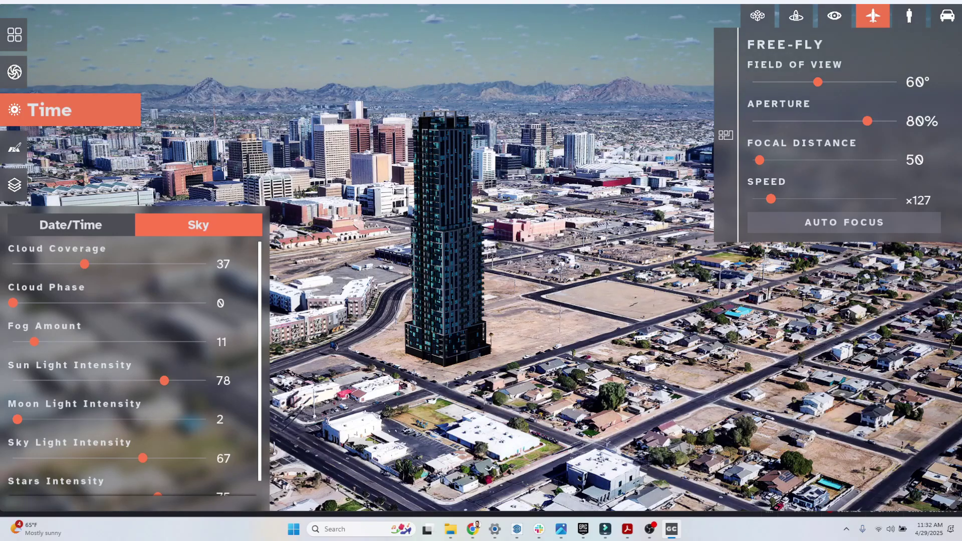
scroll(134, 369, down, 1)
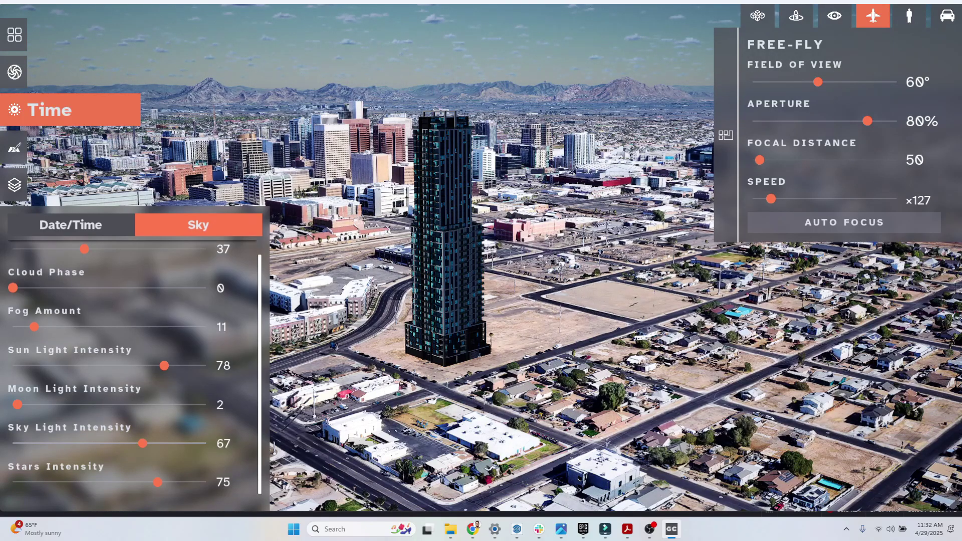
scroll(135, 369, up, 2)
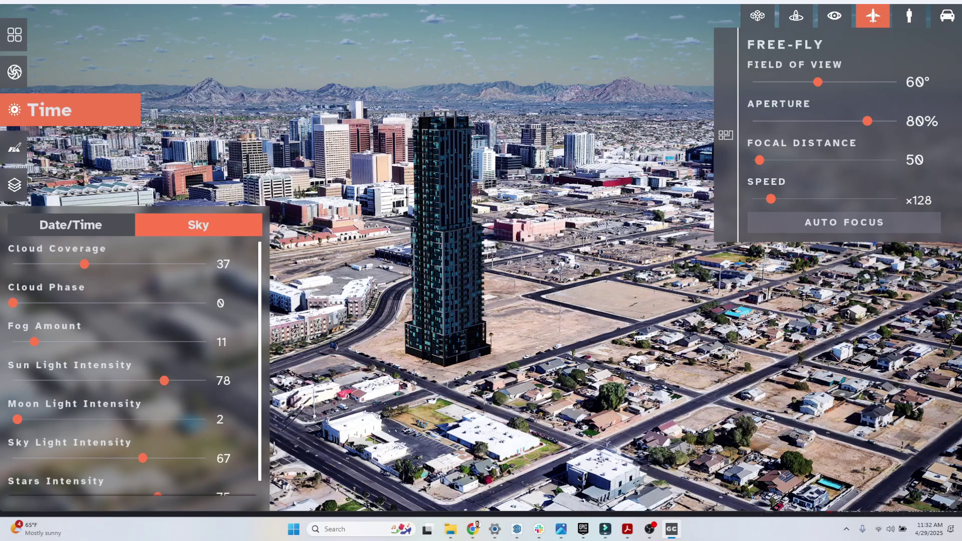
drag(13, 303, 104, 303)
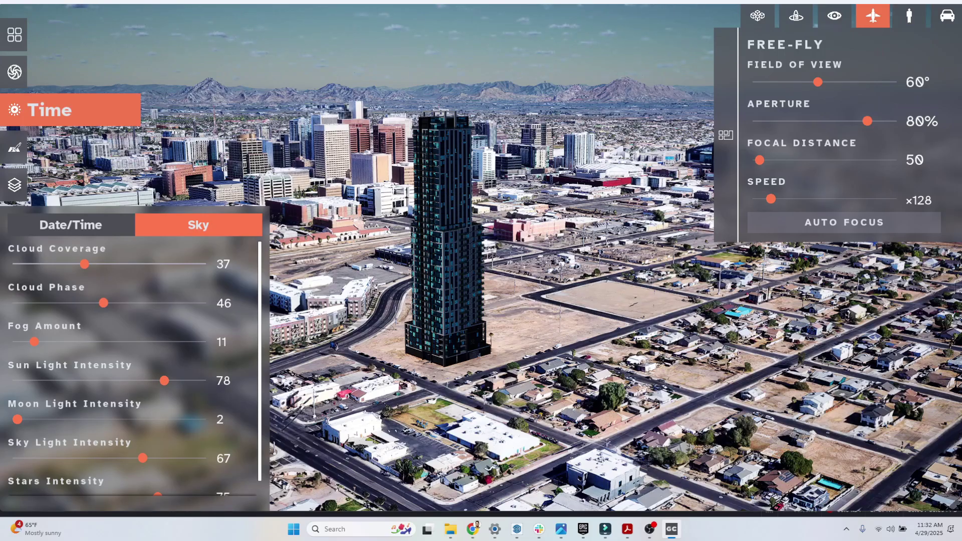
- Fine-tune the sky to cloud coverage 38, cloud phase 54, fog amount 7 and sky light intensity 69
mouse_move(96, 264)
mouse_down()
mouse_move(146, 264)
mouse_move(88, 265)
mouse_up()
mouse_move(34, 342)
mouse_down()
mouse_move(137, 342)
mouse_move(26, 342)
mouse_up()
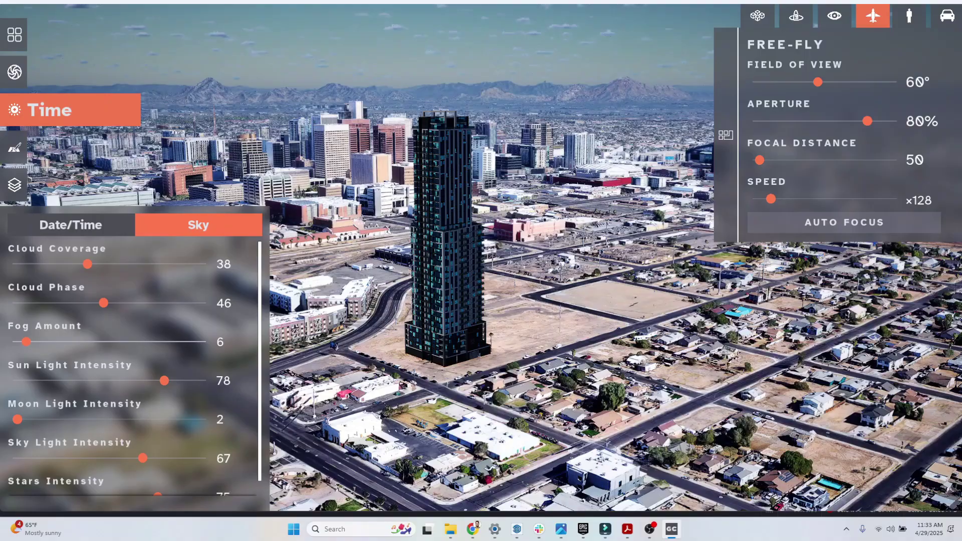
drag(143, 458, 139, 458)
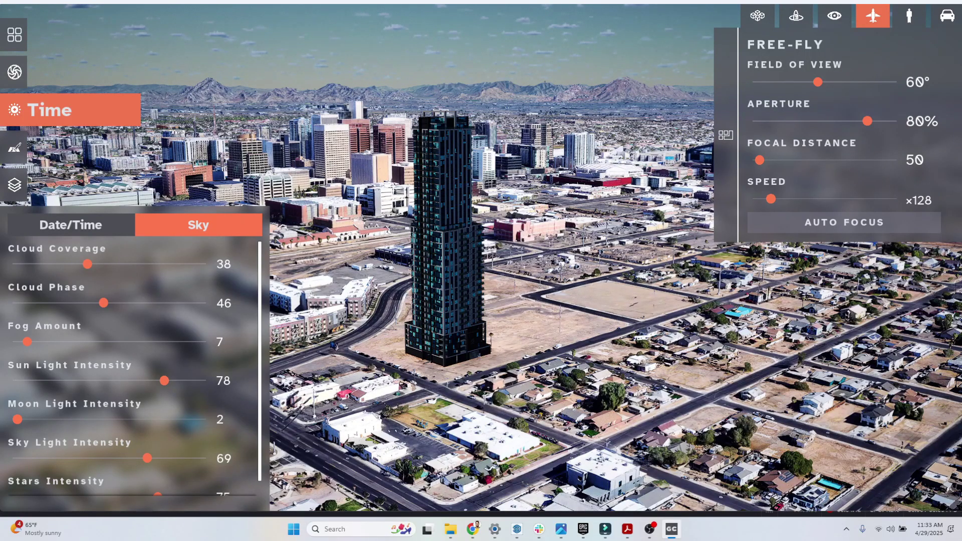
mouse_move(104, 303)
mouse_down()
mouse_move(179, 303)
mouse_move(118, 303)
mouse_up()
scroll(117, 303, down, 1)
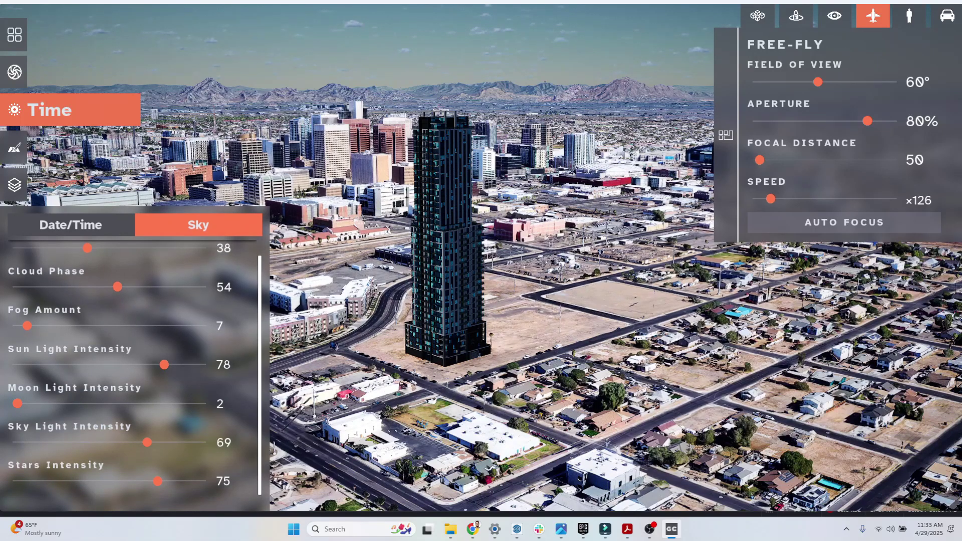
- Switch the scene to night and reduce both sun light intensity and sky light intensity to 0
click(71, 225)
drag(129, 256, 172, 257)
click(198, 225)
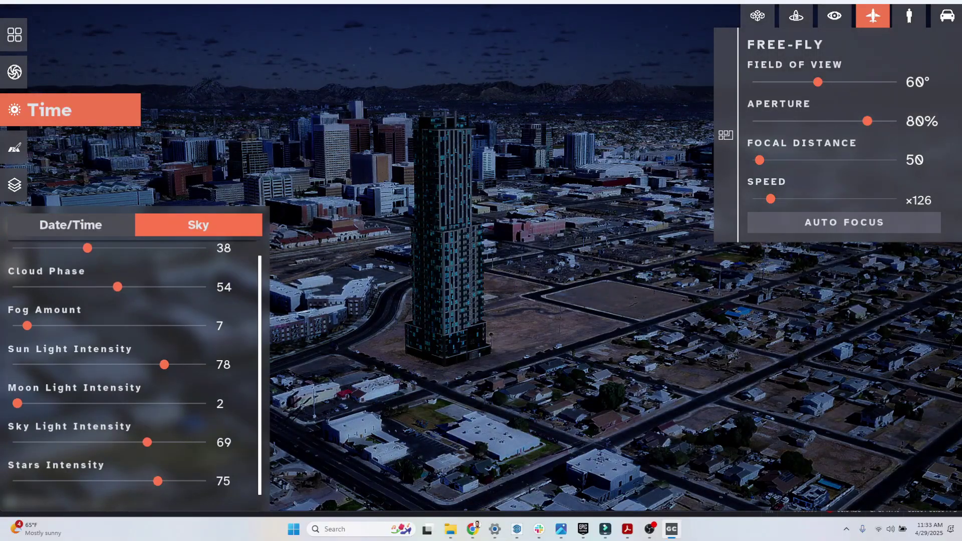
drag(147, 442, 24, 442)
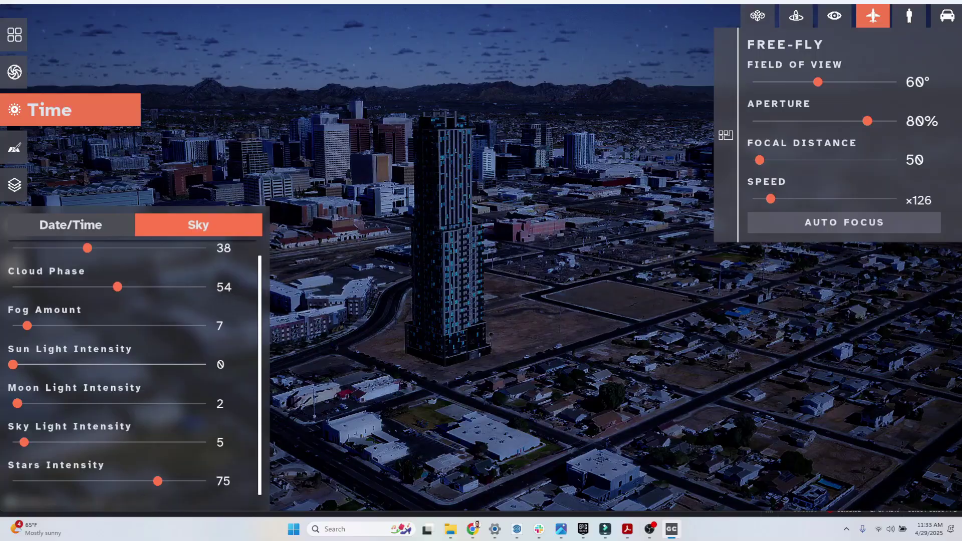
drag(24, 442, 13, 442)
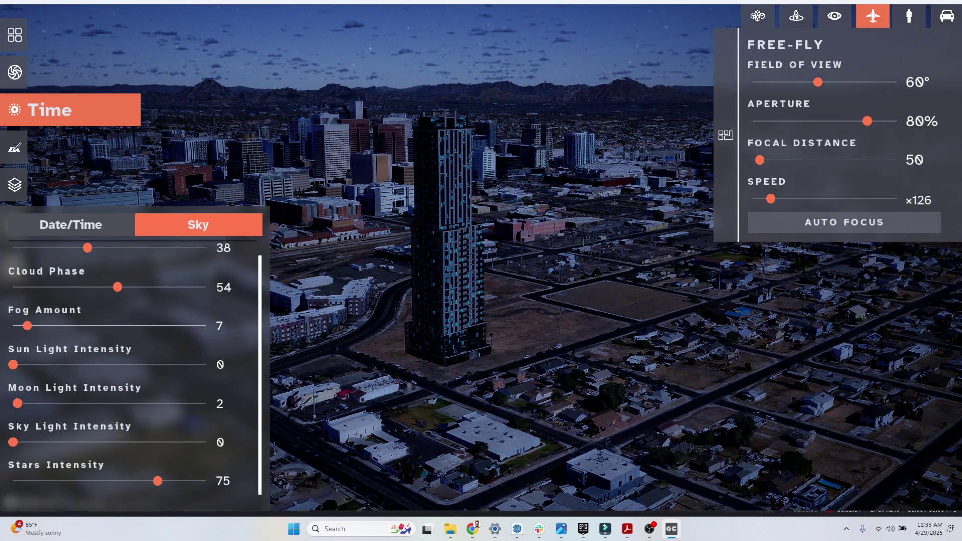
- Set the fog amount to 0 and stars intensity to 100, and view the night sky above the tower
drag(27, 326, 13, 325)
drag(162, 481, 205, 481)
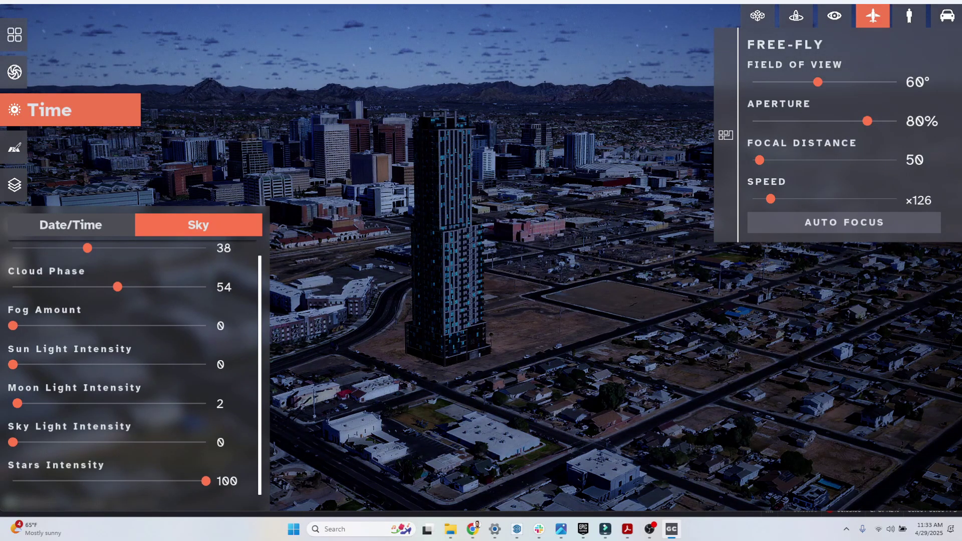
click(50, 109)
right_drag(481, 300, 491, 233)
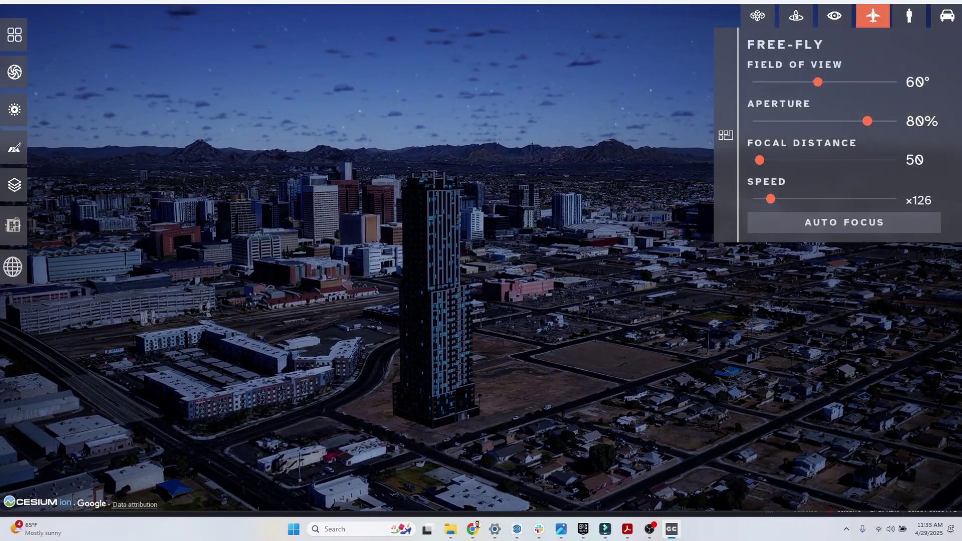
- Return the scene to daytime with sun light intensity 79 and sky light intensity 82
click(14, 110)
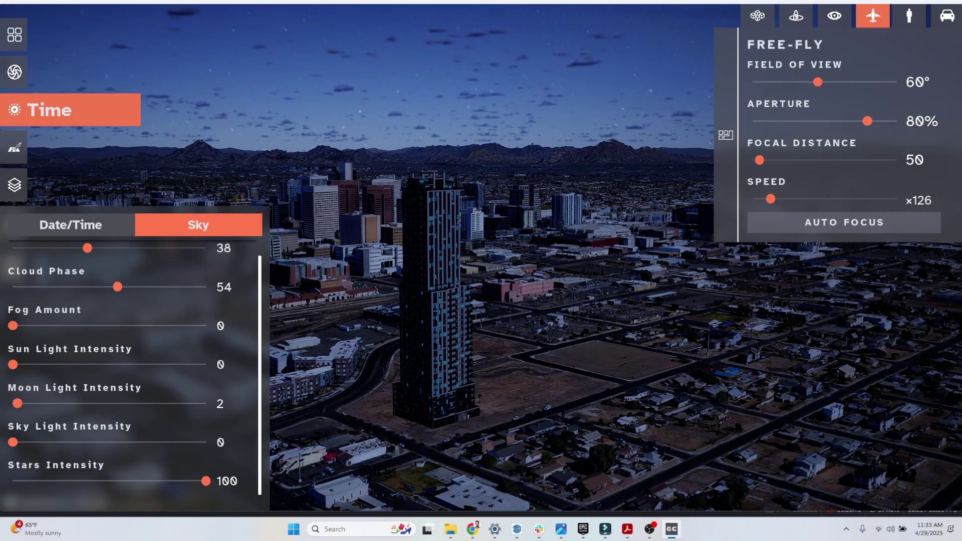
drag(172, 256, 97, 256)
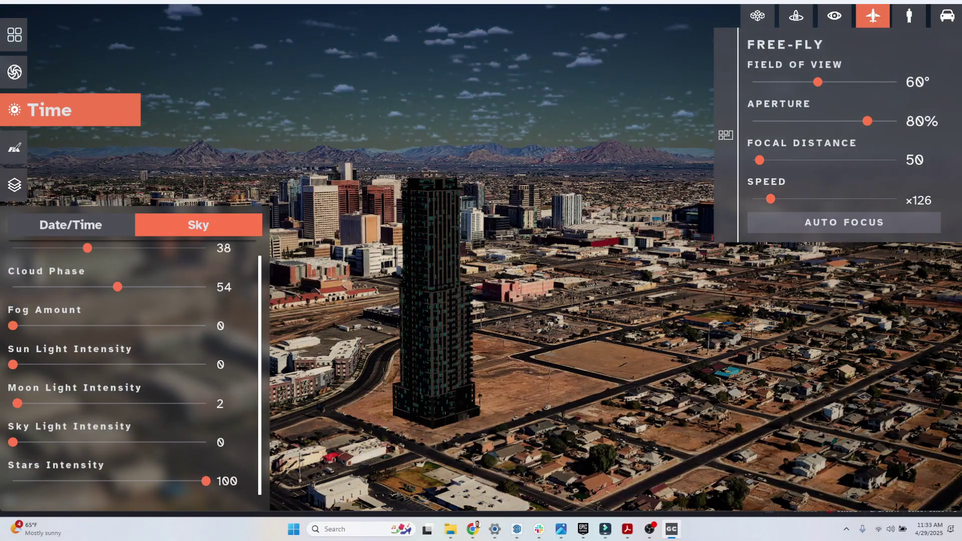
drag(91, 443, 172, 442)
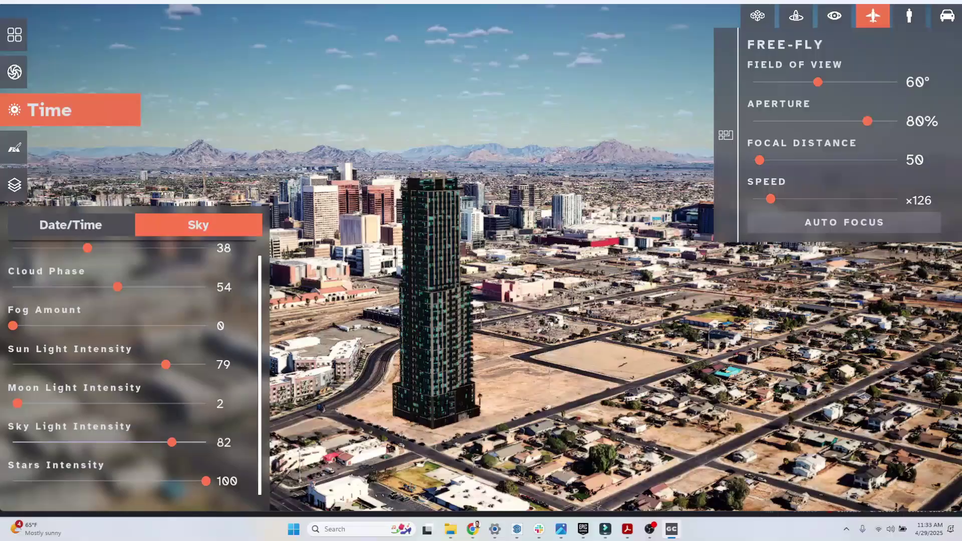
click(42, 110)
- Fly in close to the tower and try flying back out at a free-fly speed of ×980
key(w)
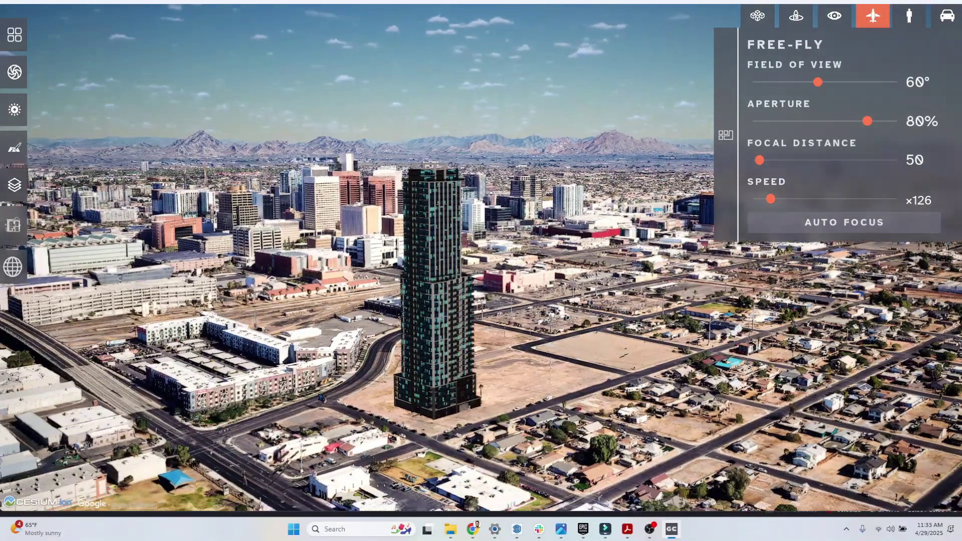
key(w)
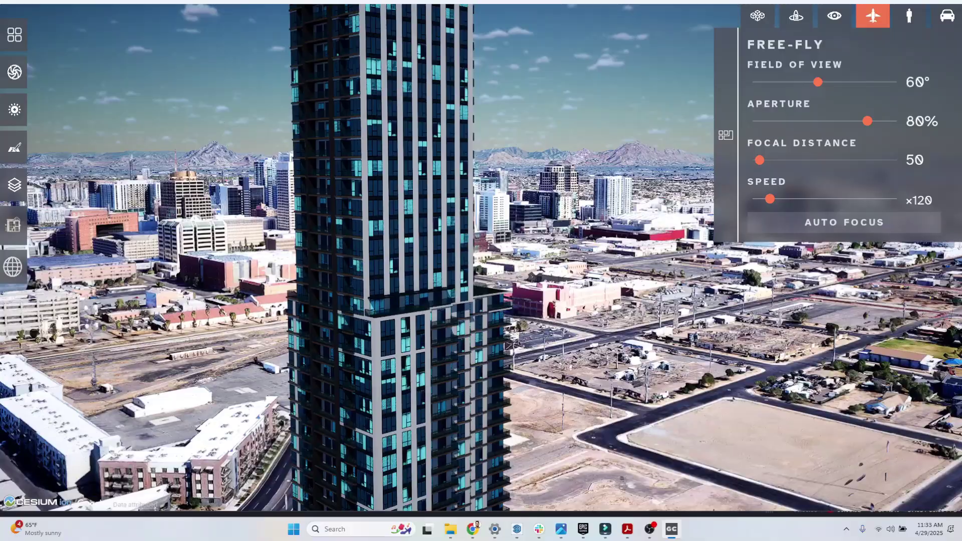
drag(771, 199, 878, 199)
key(s)
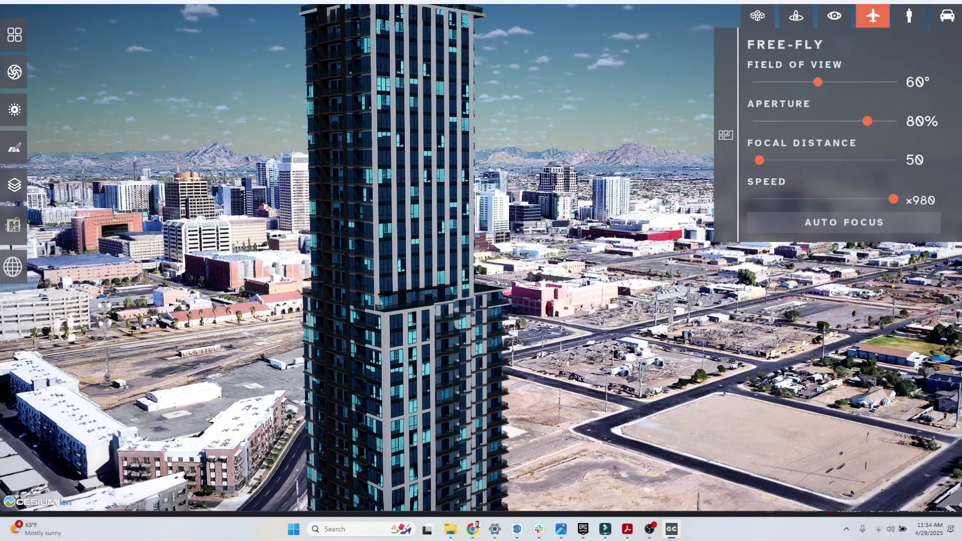
key(w)
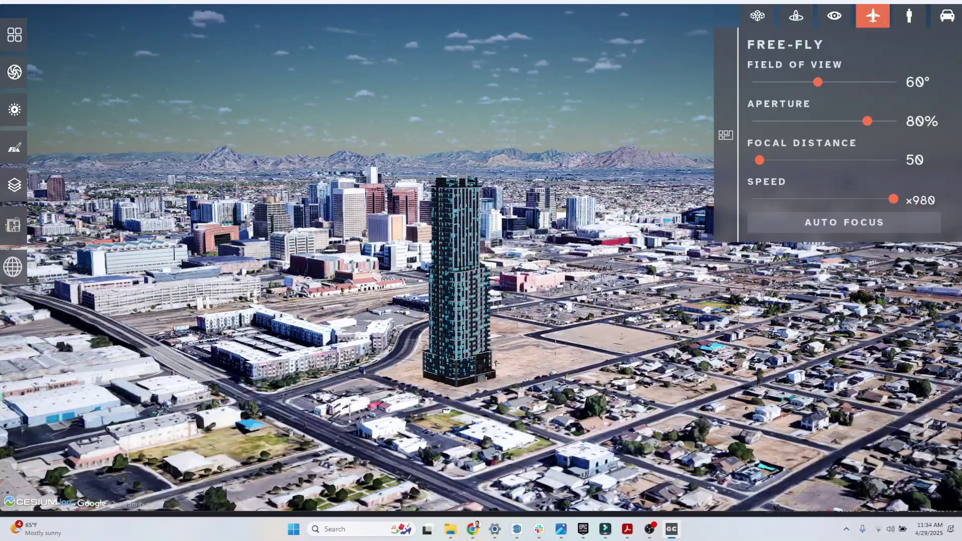
- Set the free-fly speed to ×18 and fly around the tower, descending to a low view of it over the neighborhood
drag(894, 199, 763, 199)
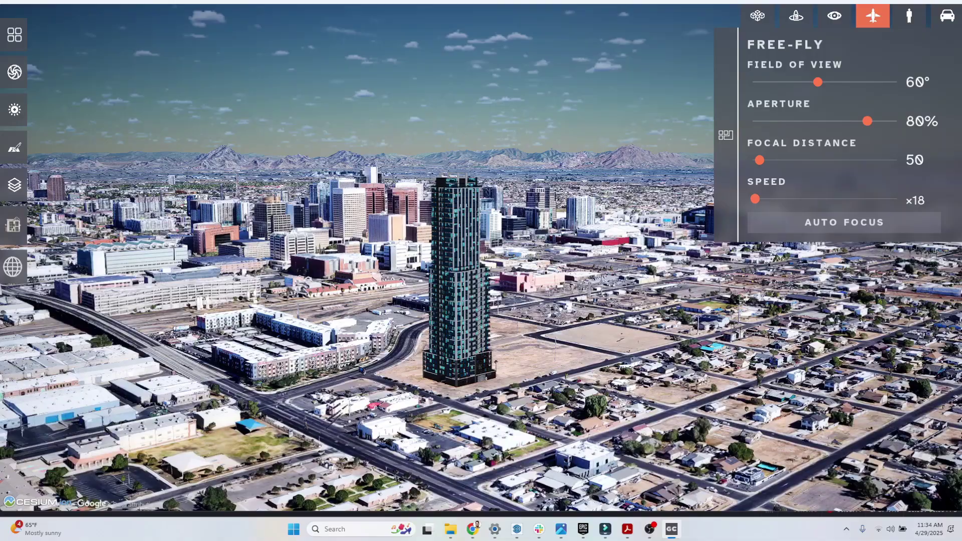
key(w)
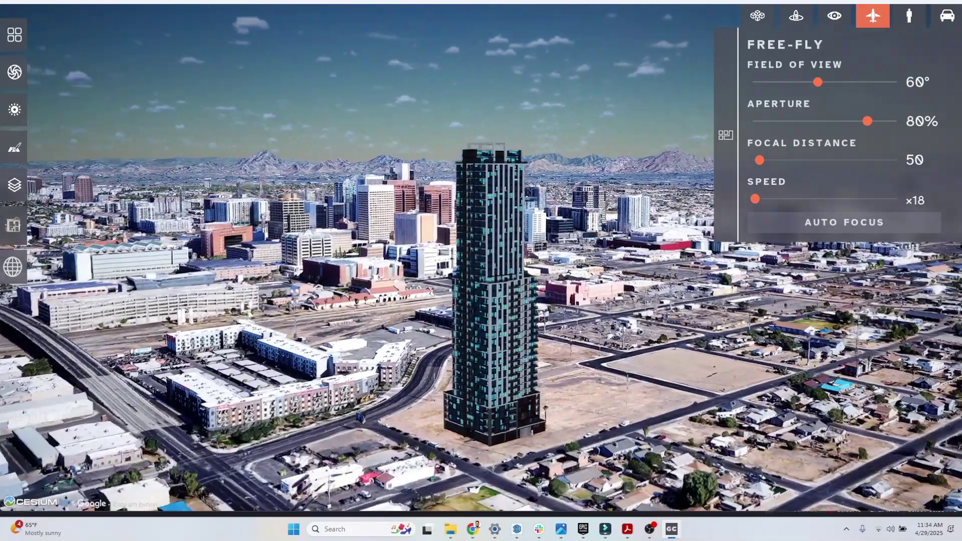
key(w)
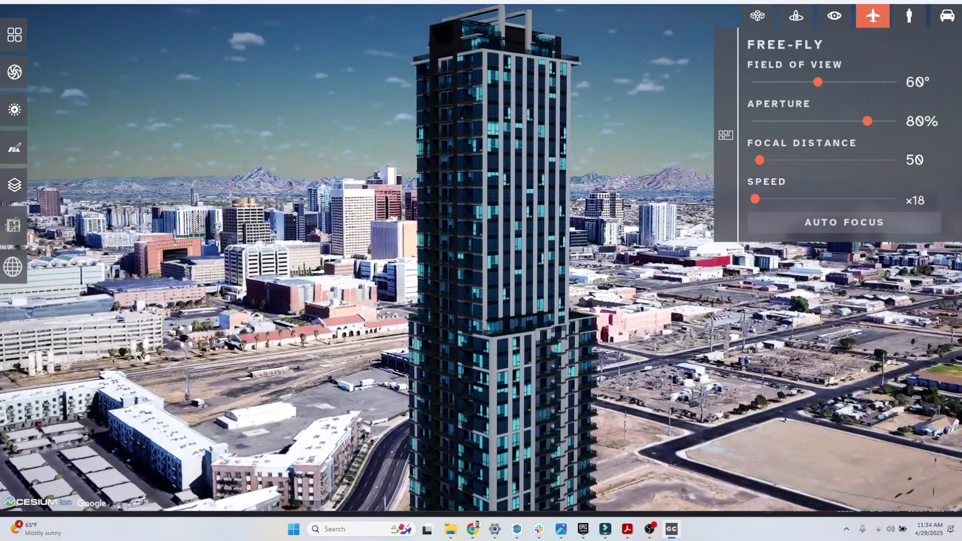
key(a)
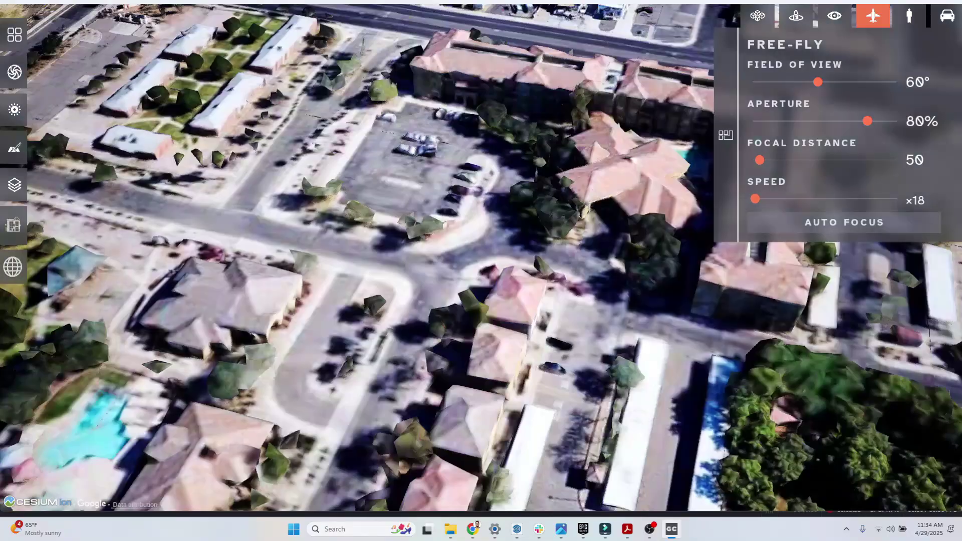
key(w)
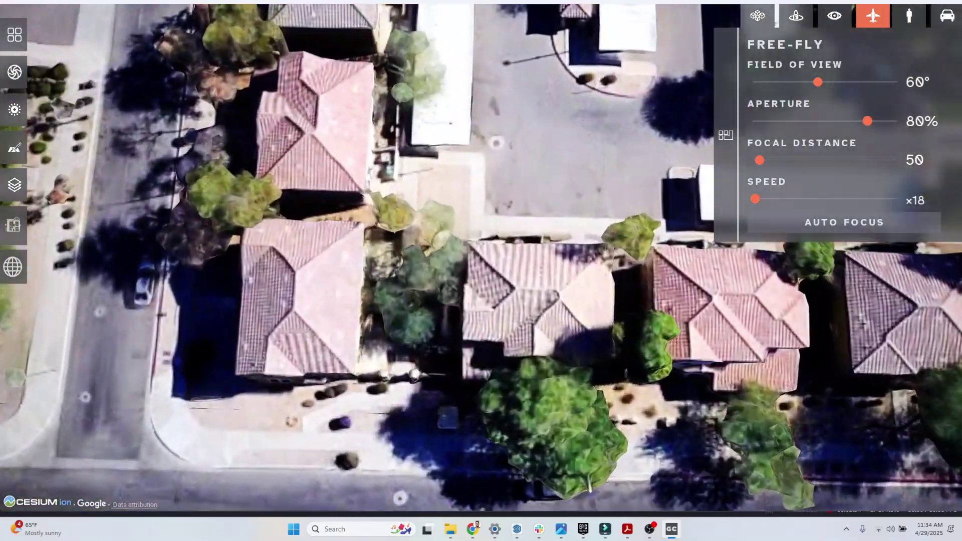
key(w)
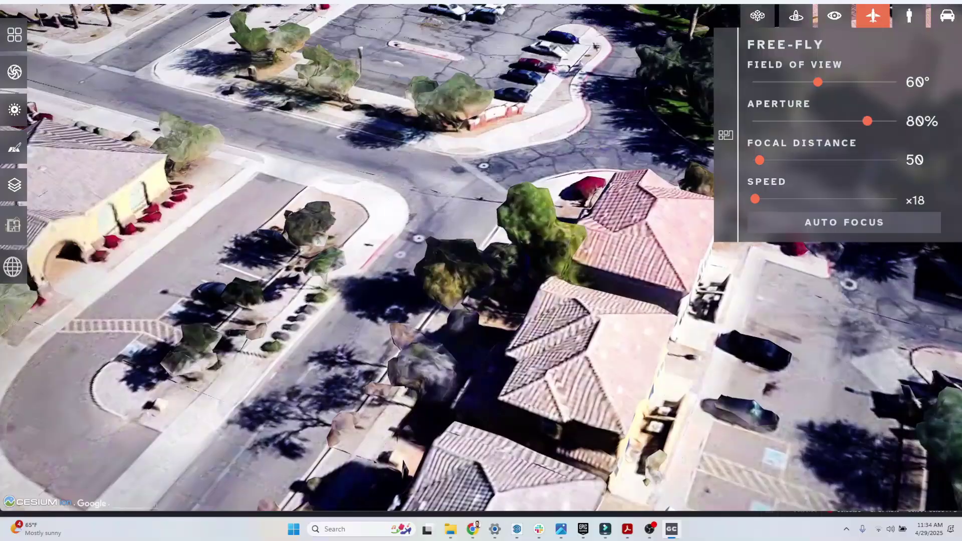
key(w)
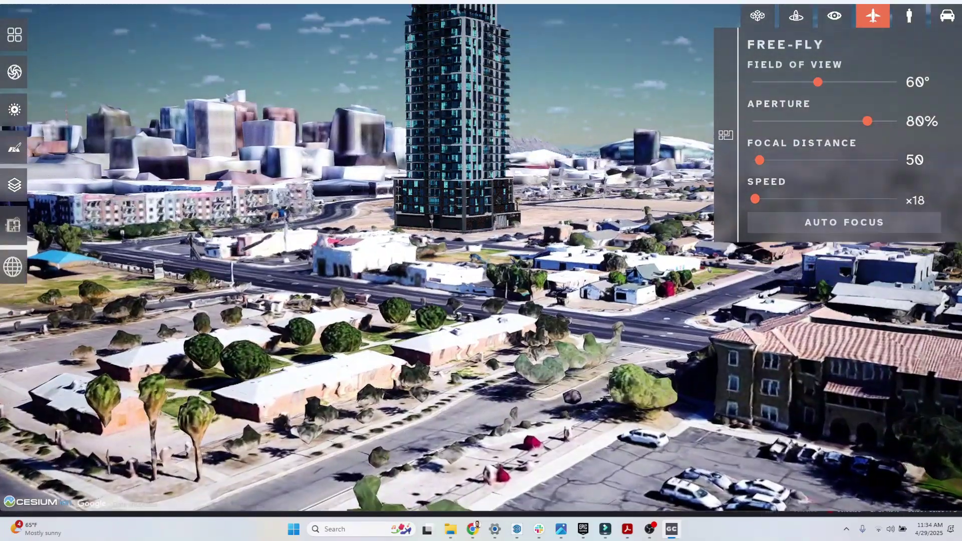
key(w)
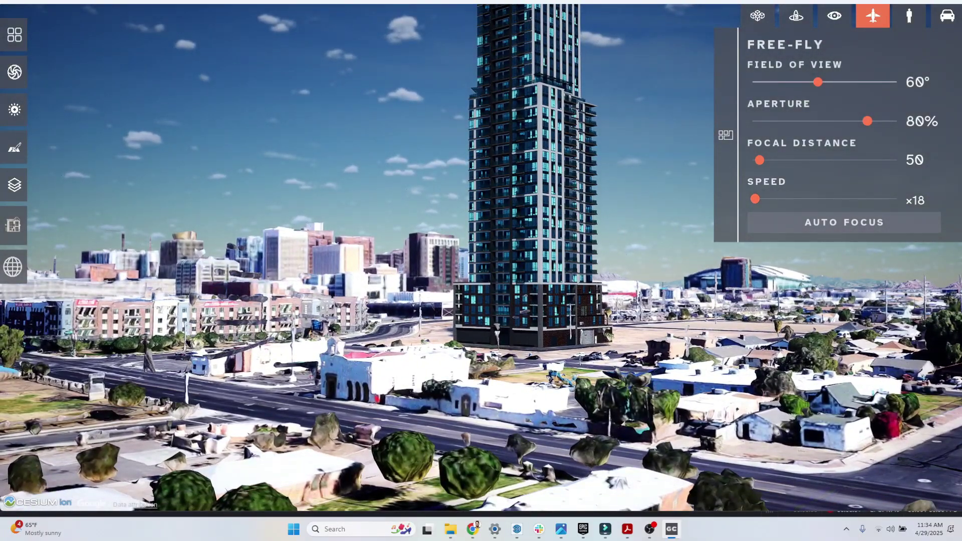
- Widen the field of view to 80° and fly down to the street intersection with the tower in view
drag(818, 82, 844, 82)
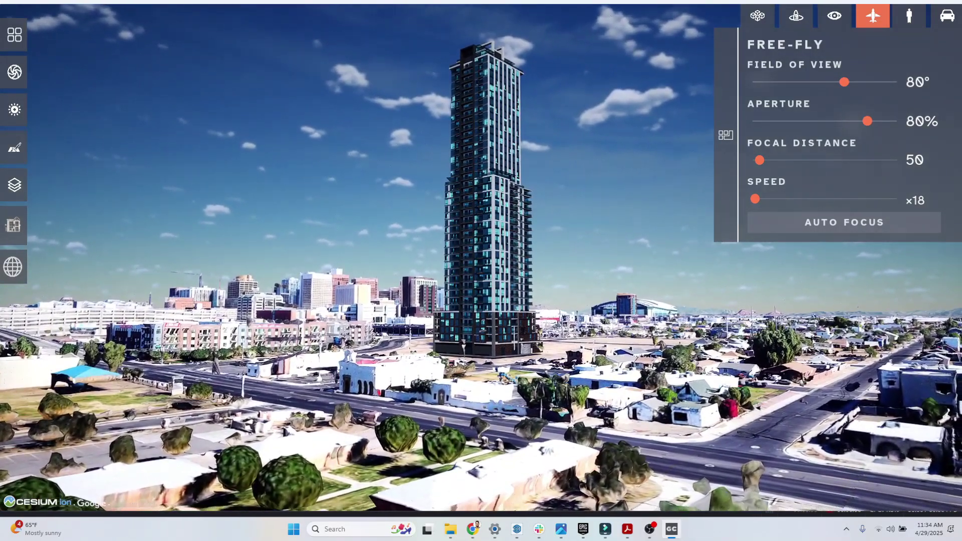
key(d)
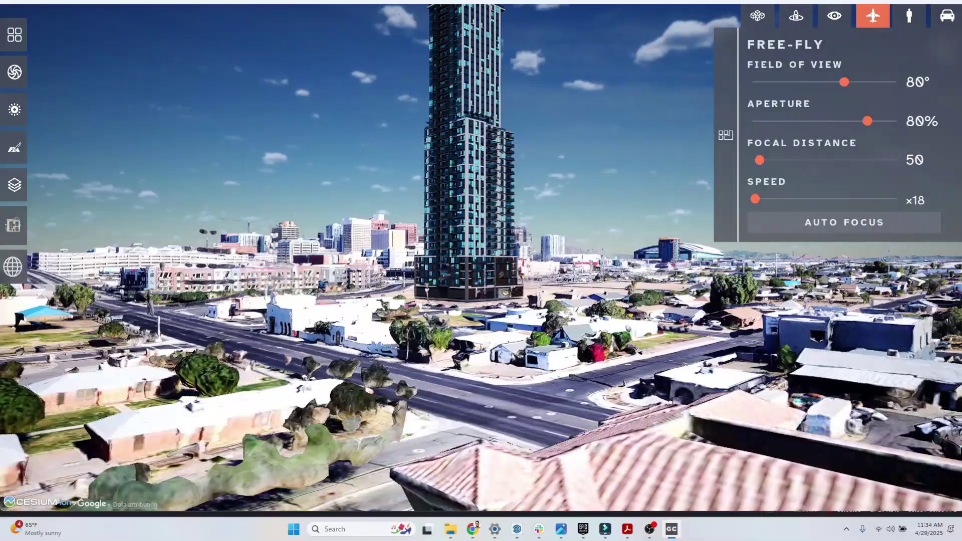
key(w)
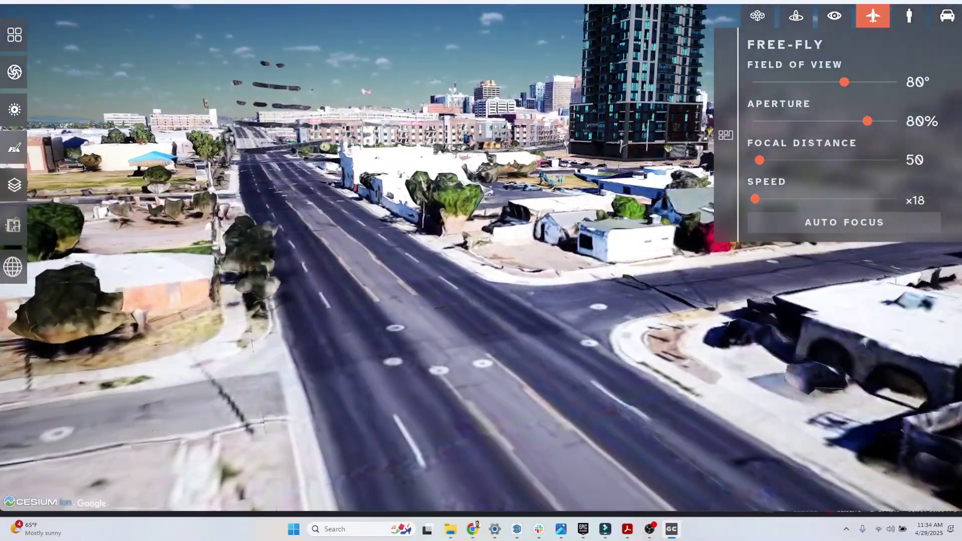
key(w)
key(s)
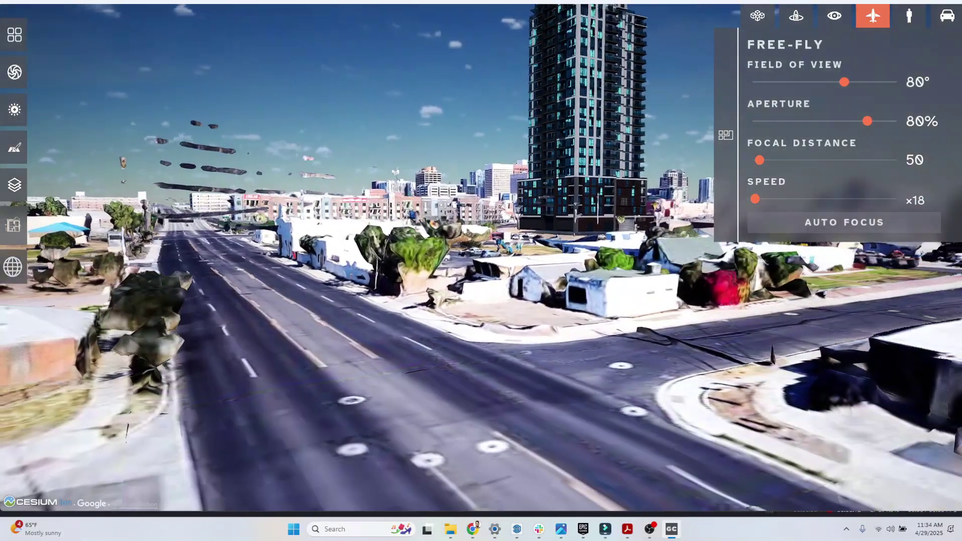
- Widen the free-fly field of view to 120° and fly into position to frame the full tower above the street intersection
key(d)
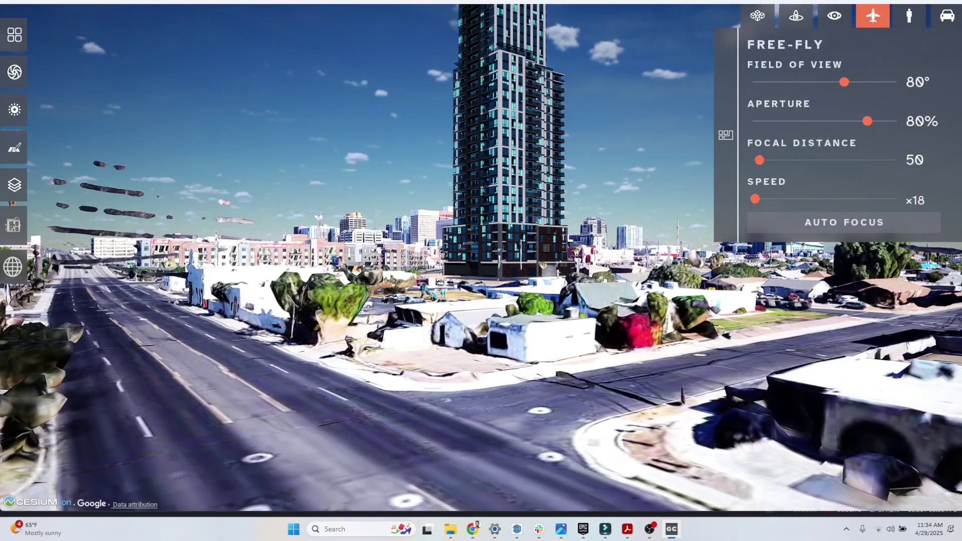
drag(845, 82, 896, 81)
key(a)
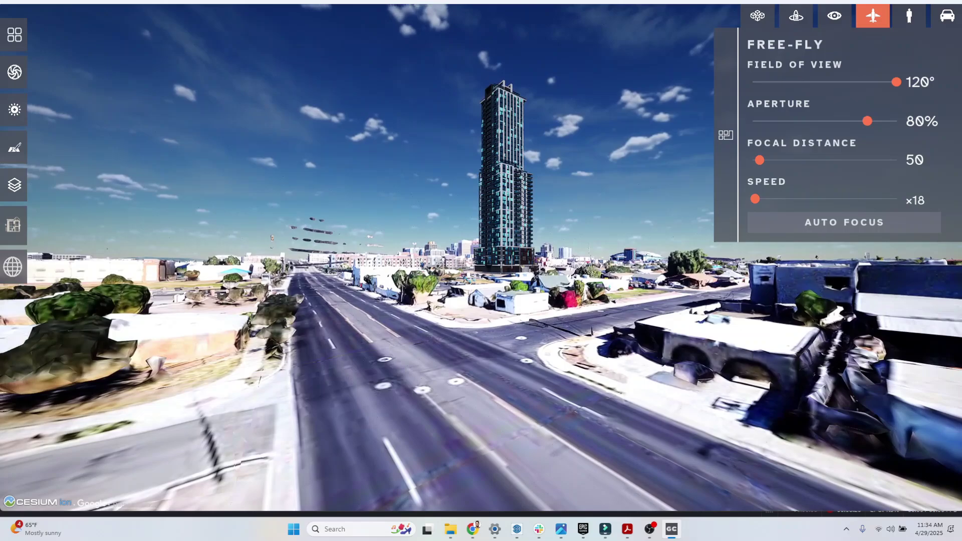
key(w)
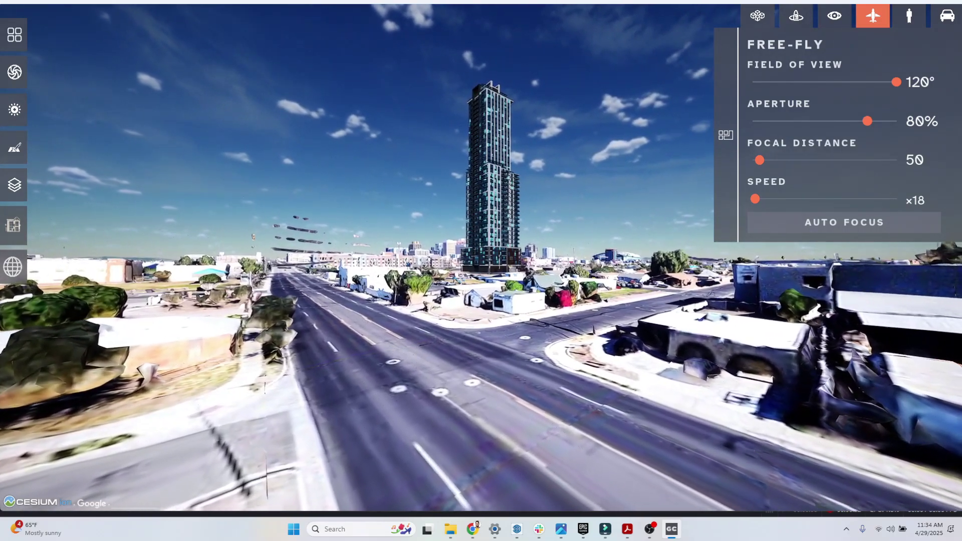
key(w)
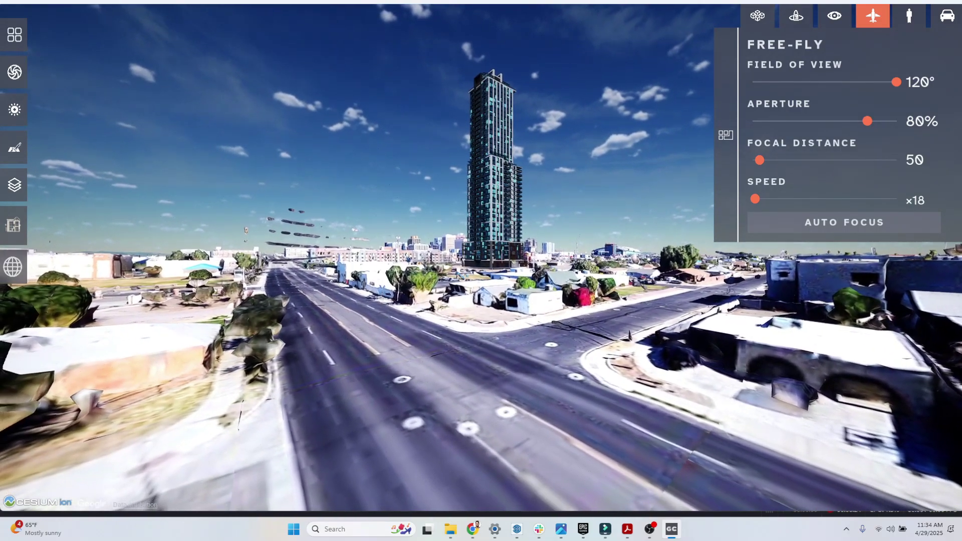
key(w)
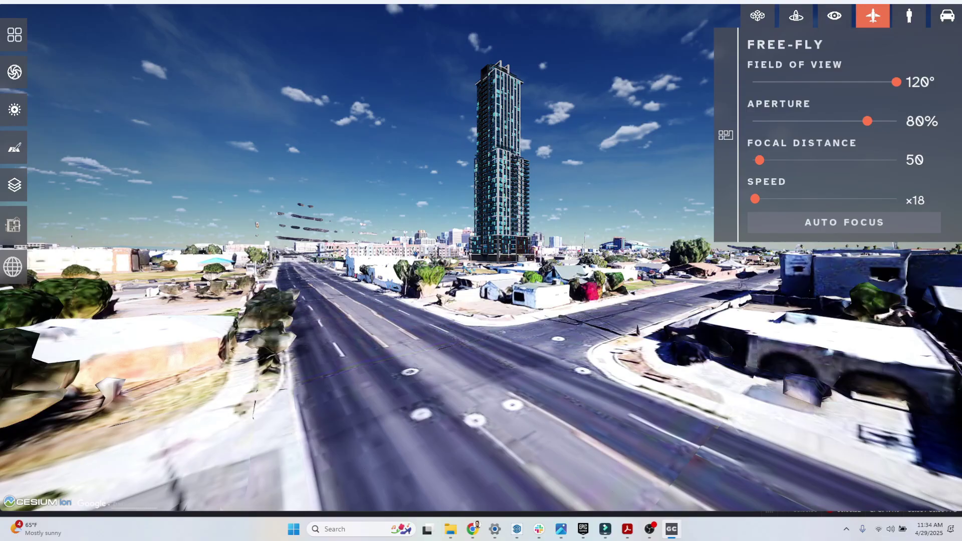
key(w)
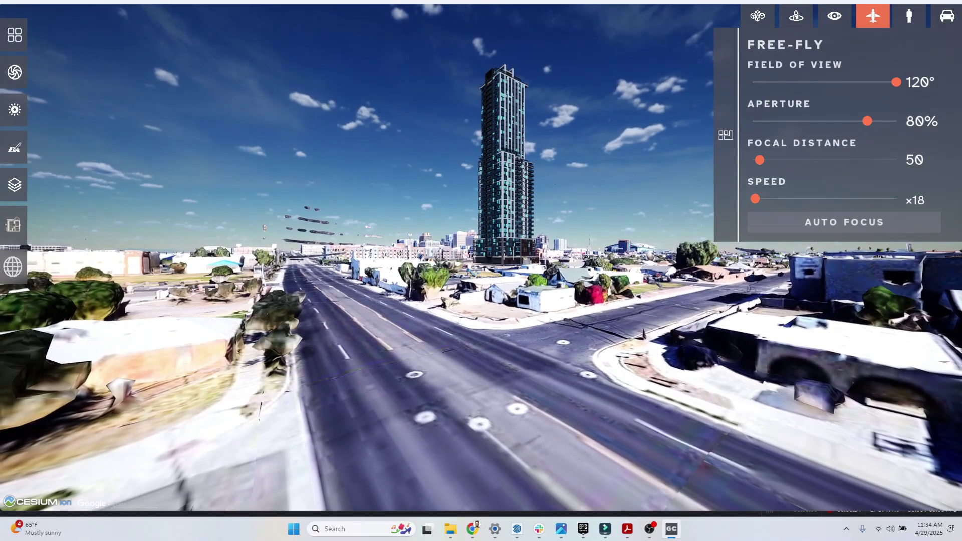
key(Right)
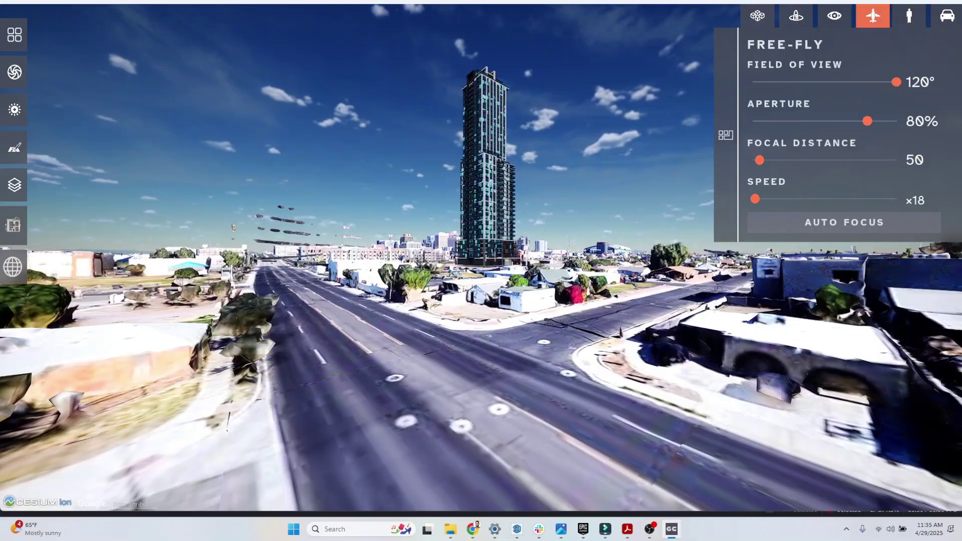
click(485, 190)
drag(486, 156, 485, 157)
key(Escape)
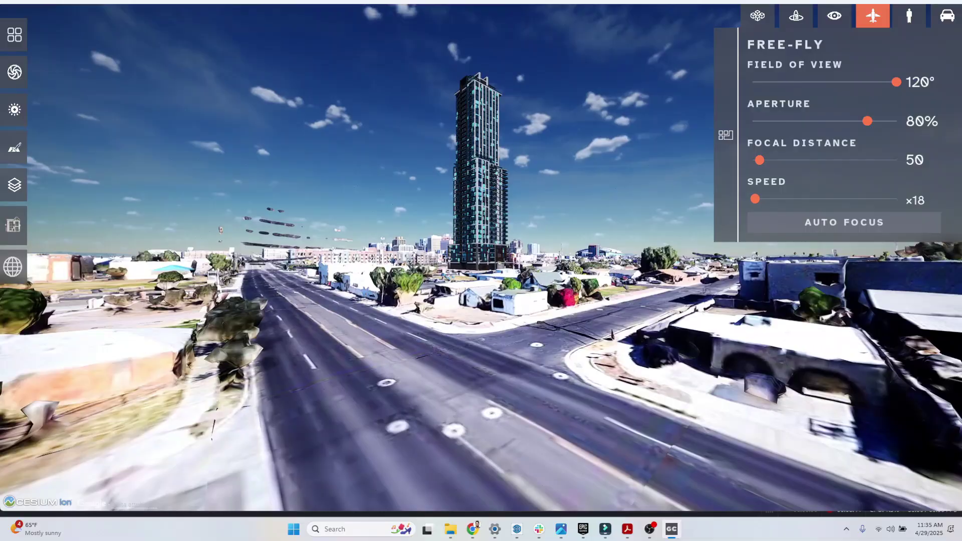
- Capture a screenshot of the current tower view at 3840x2160 resolution
click(15, 72)
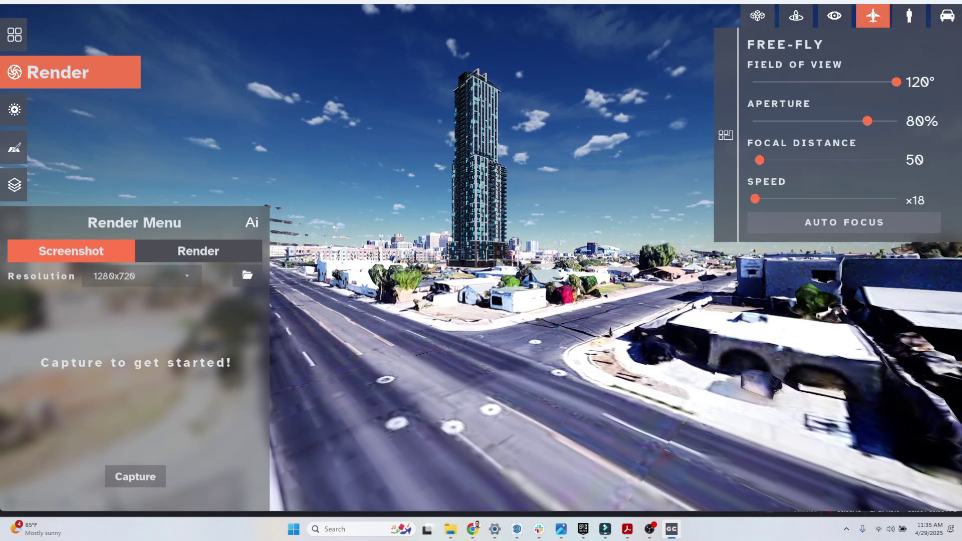
click(142, 276)
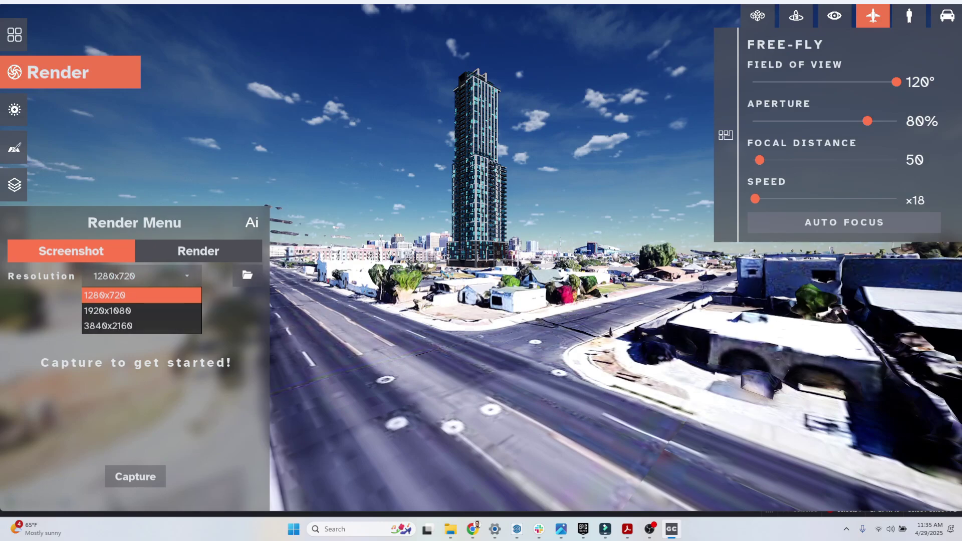
click(108, 326)
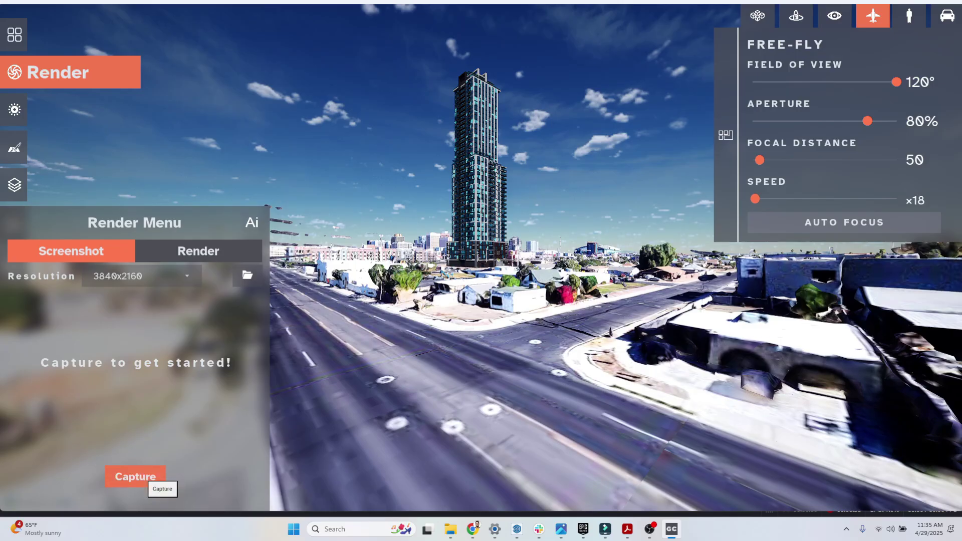
click(145, 478)
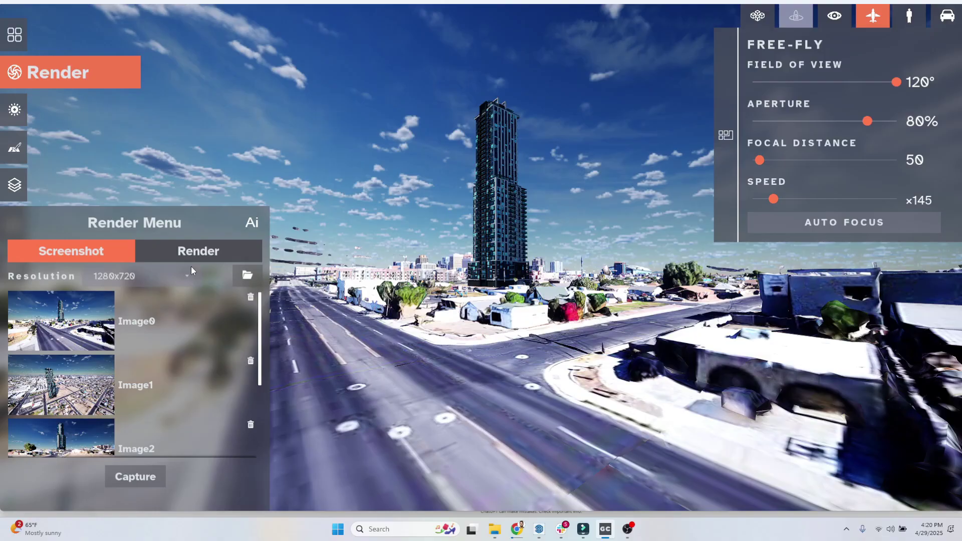
- Open the AI image generator on Image0 with the prompt "ehance the street and small buildings, add people and cars. keep the large tower the exact same."
click(250, 223)
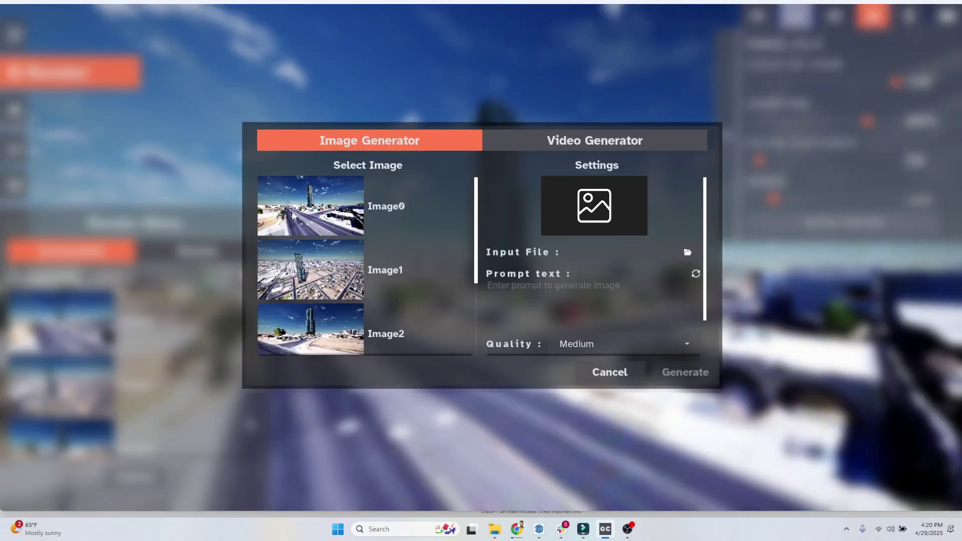
click(346, 213)
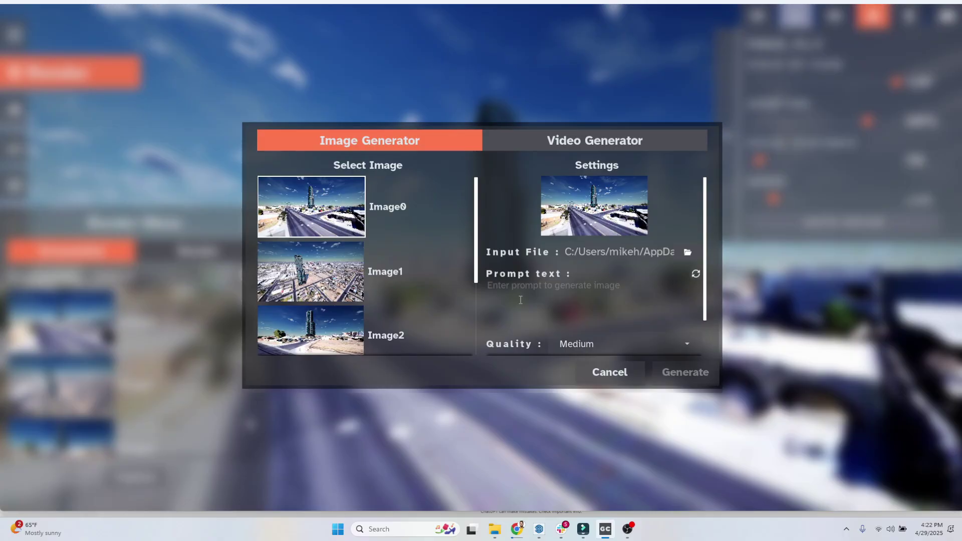
text(ehan)
key(BackSpace)
key(BackSpace)
key(BackSpace)
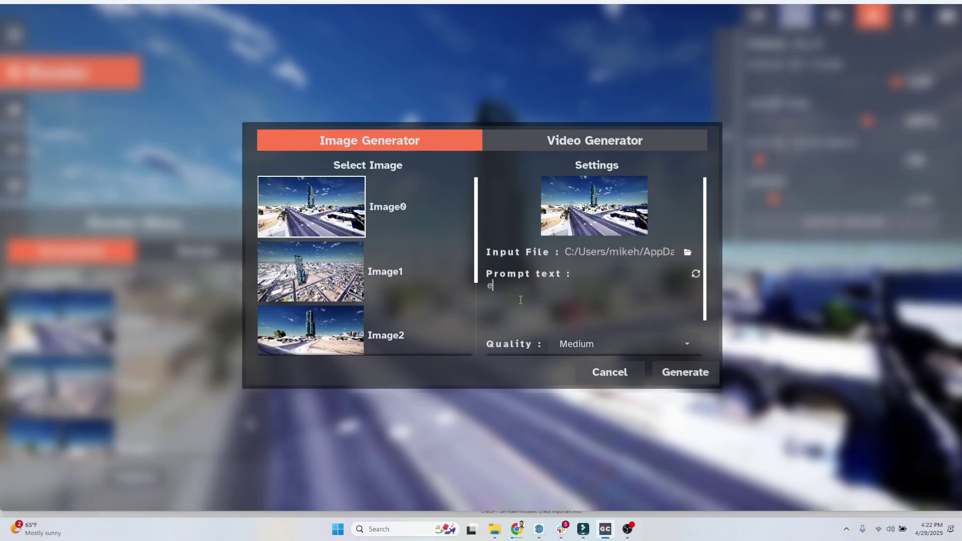
text(hance the st)
key(BackSpace)
key(BackSpace)
text(street, add)
key(BackSpace)
key(BackSpace)
key(BackSpace)
key(BackSpace)
key(BackSpace)
text(and small)
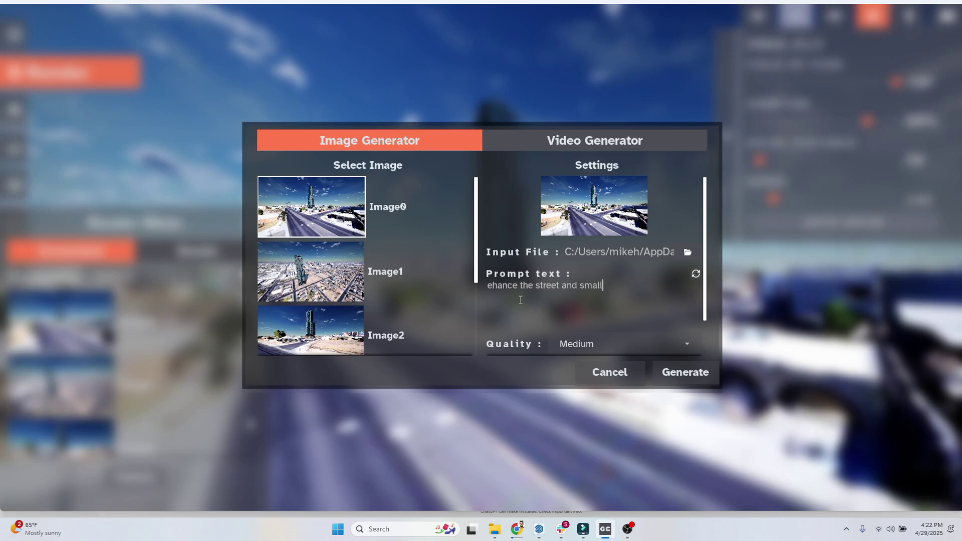
text( buildings, add people and ca)
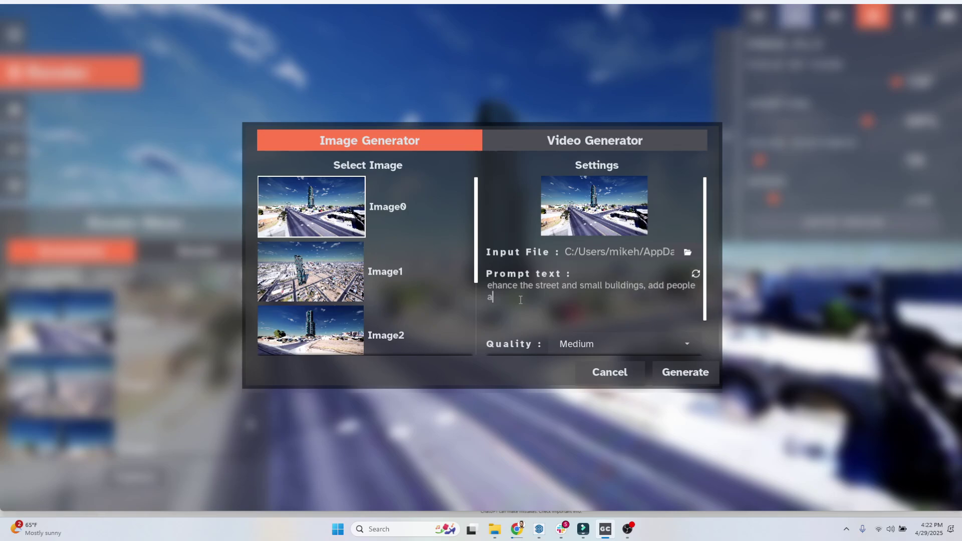
text(rs. keep the large tower the exa)
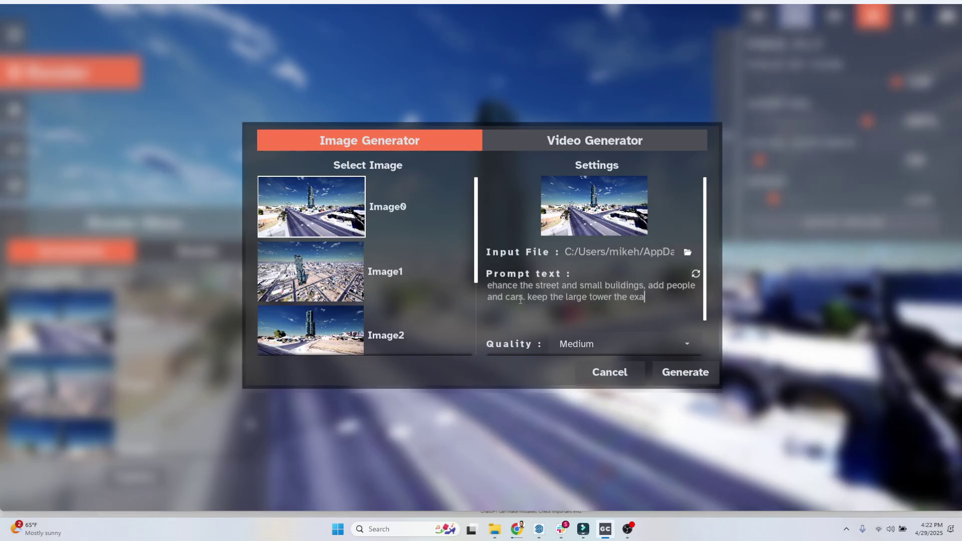
text(ct same.)
- Set the output quality to High and generate the AI image
scroll(542, 270, down, 1)
click(597, 314)
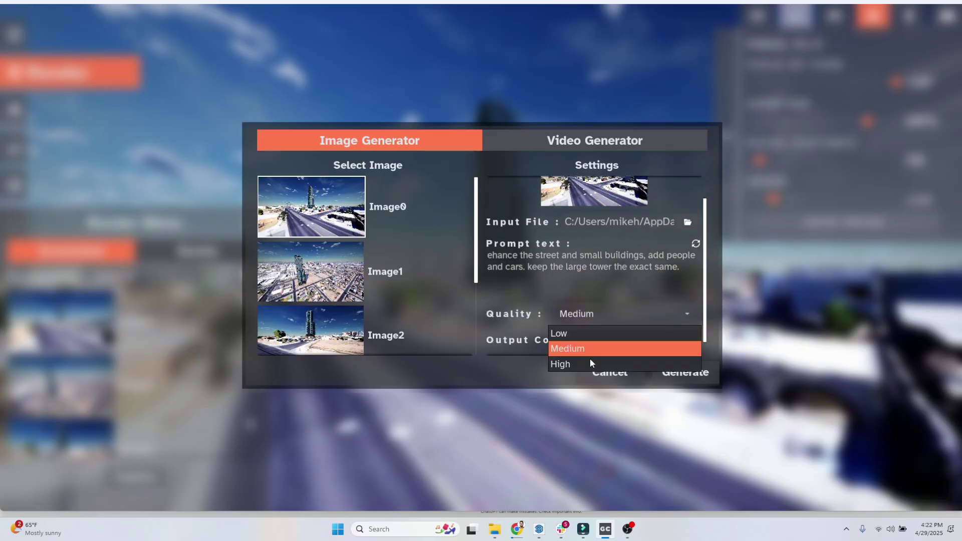
click(573, 364)
scroll(536, 309, down, 1)
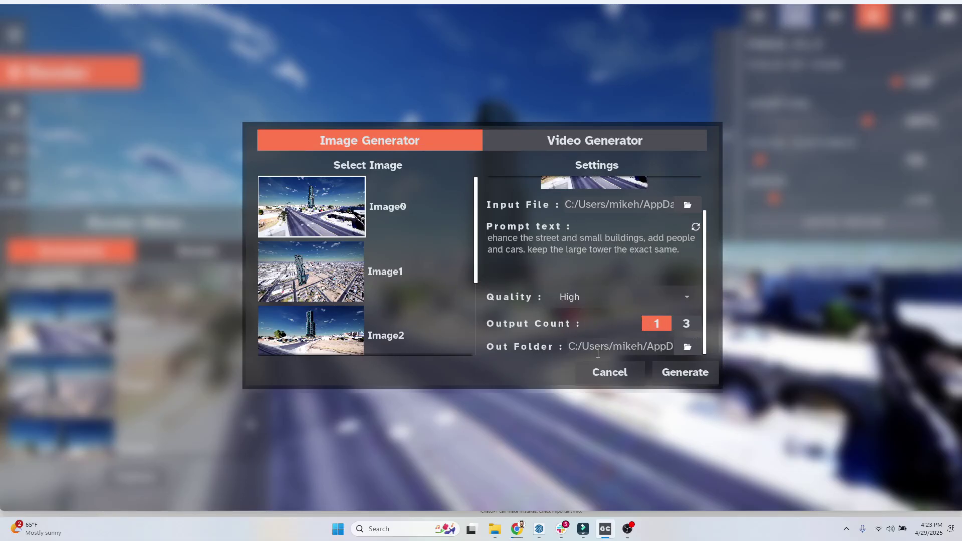
scroll(582, 241, up, 2)
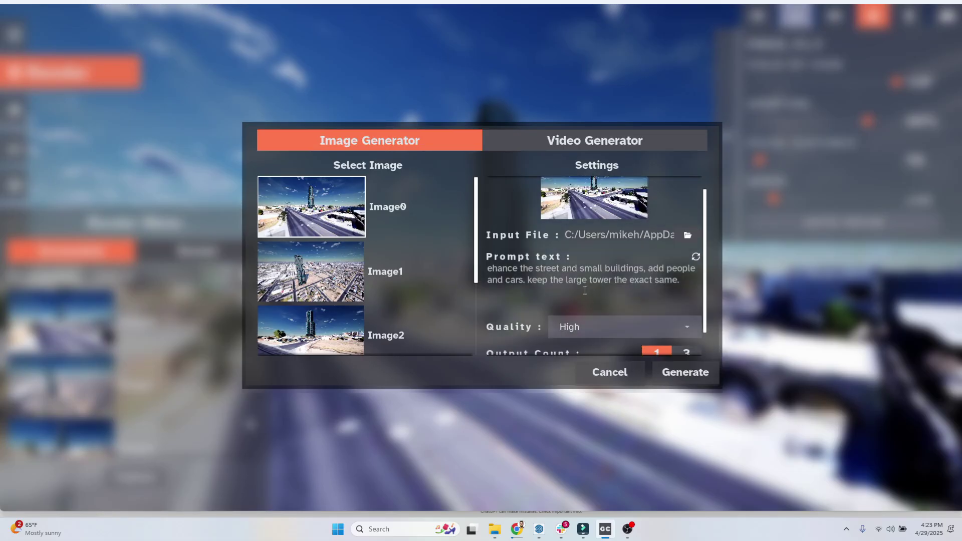
click(676, 373)
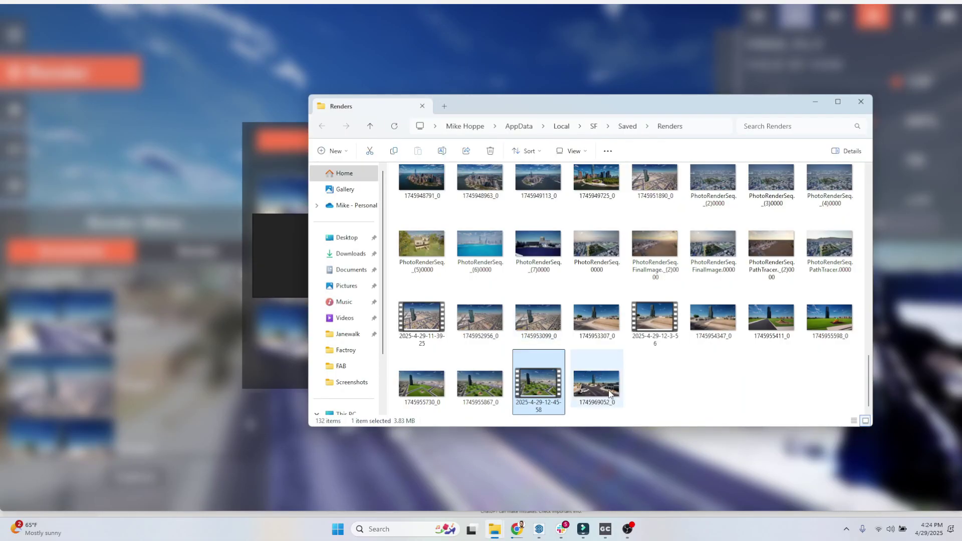
double_click(620, 388)
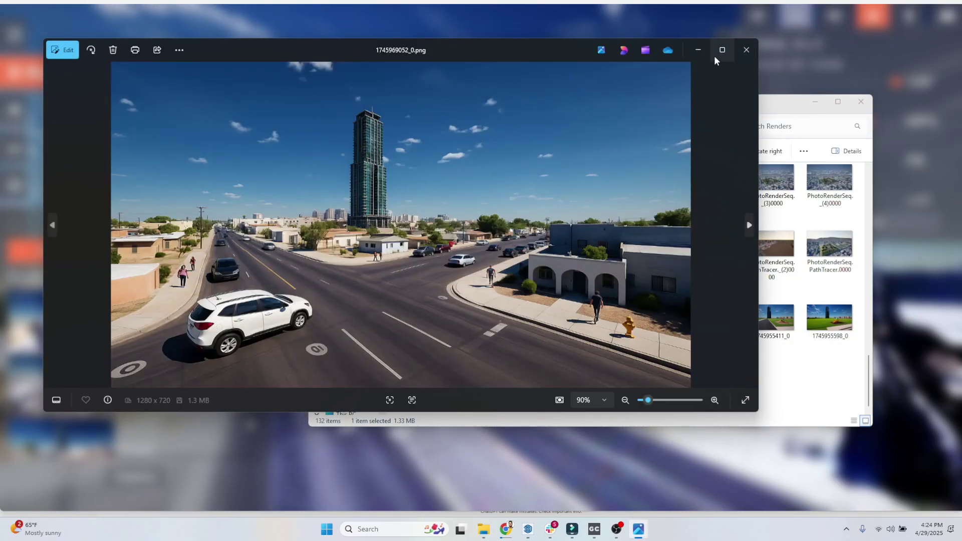
click(722, 50)
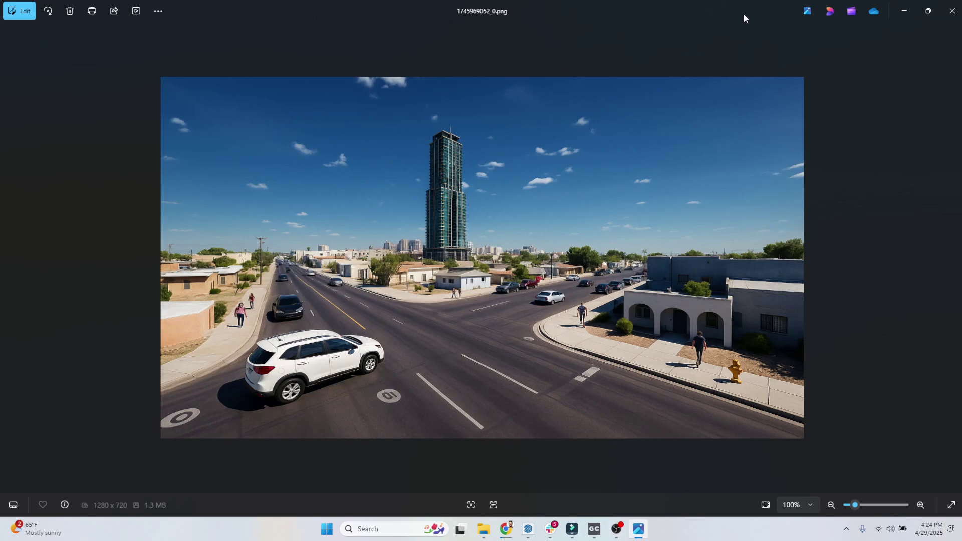
click(928, 11)
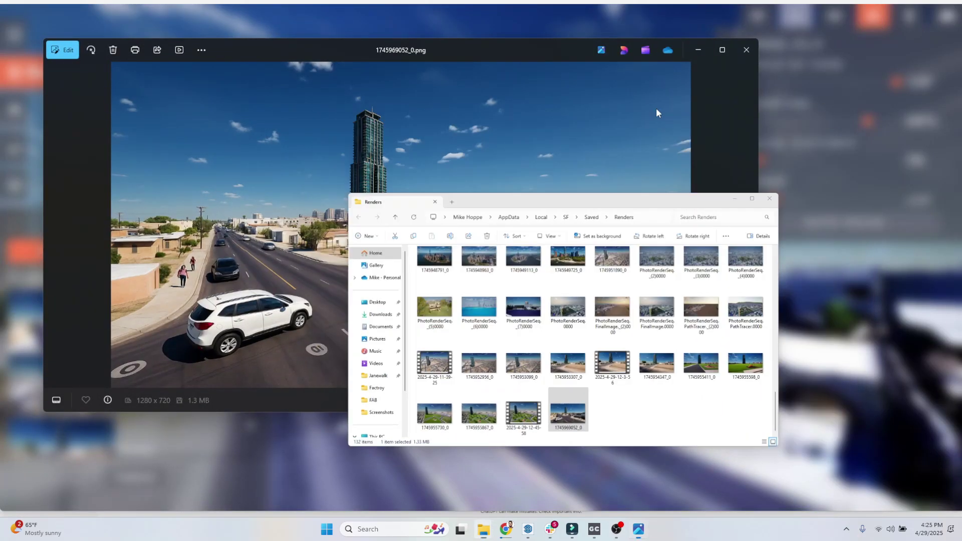
drag(550, 57, 707, 341)
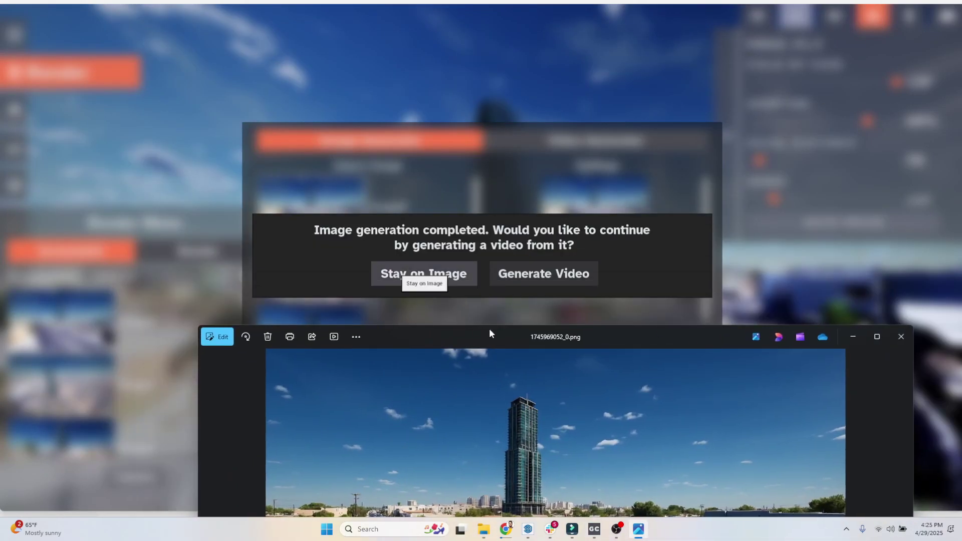
click(853, 336)
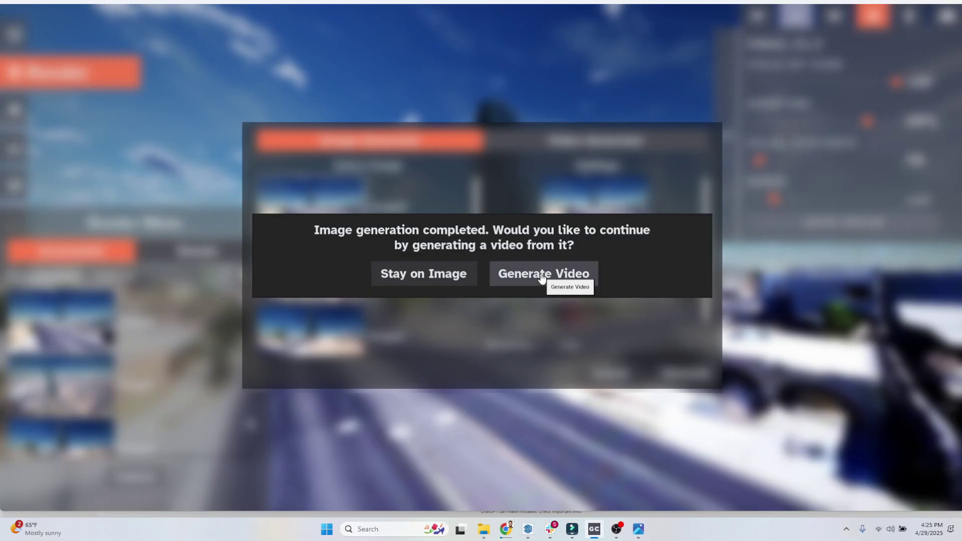
- Decline generating a video by staying on the image, and close the image generator and the Render menu
click(415, 277)
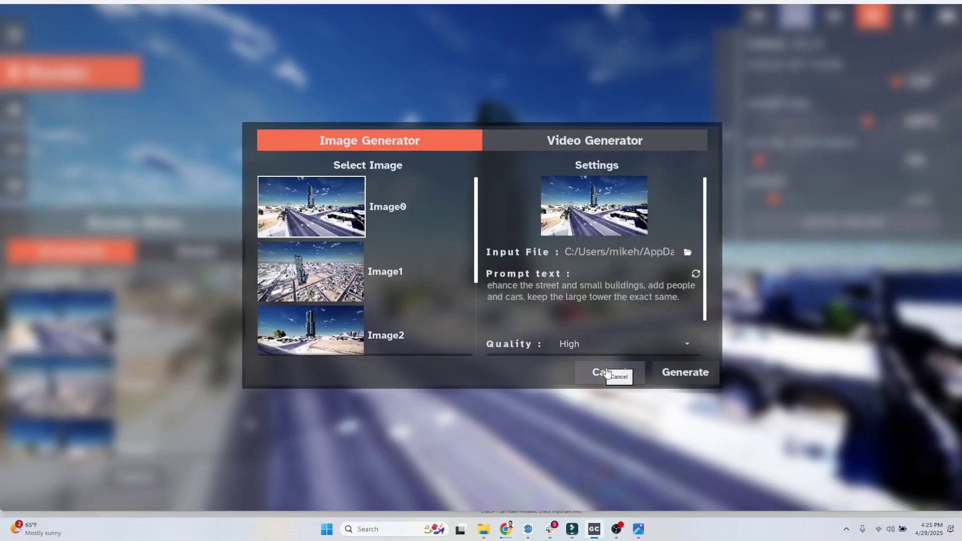
click(606, 374)
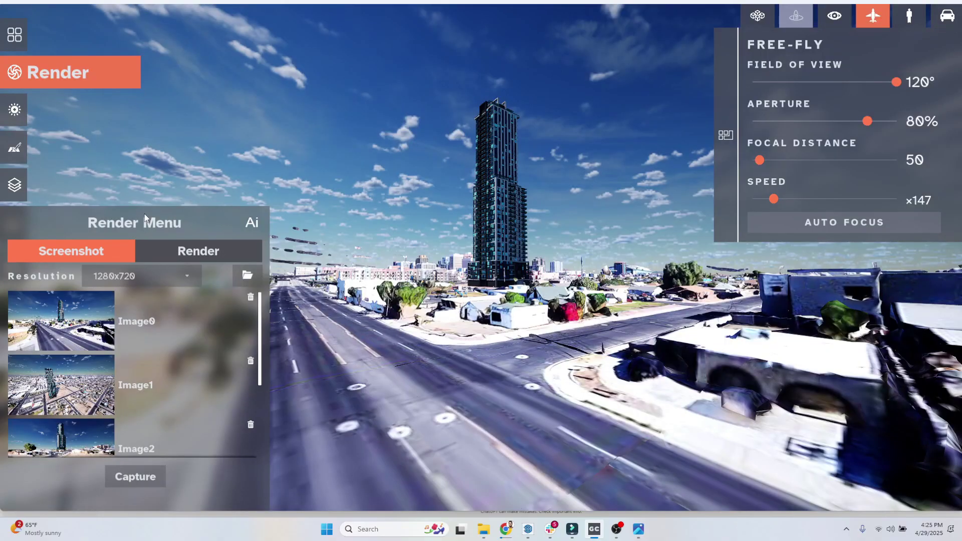
click(132, 72)
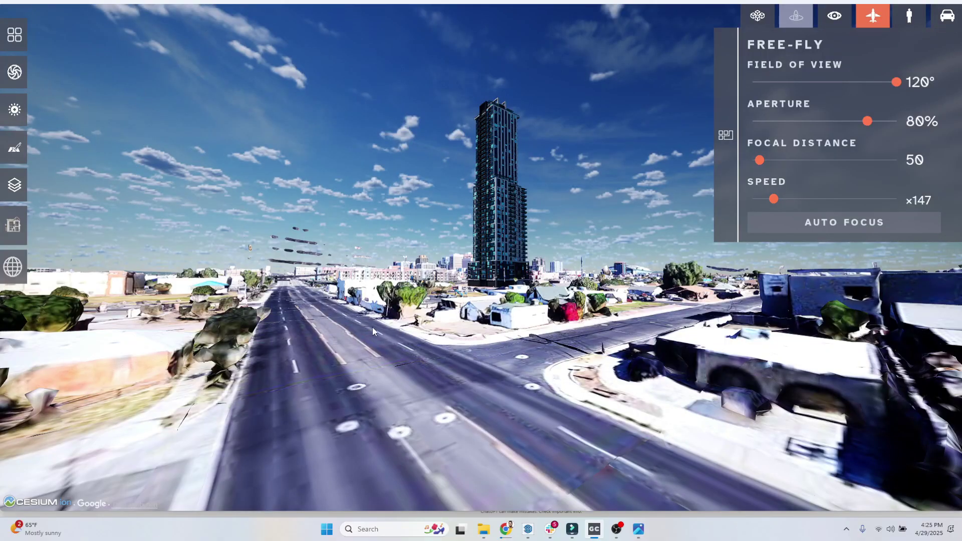
- Bring back the generated image and compare its street, buildings and tower with the 3D scene, then minimize it
drag(426, 433, 432, 437)
click(640, 527)
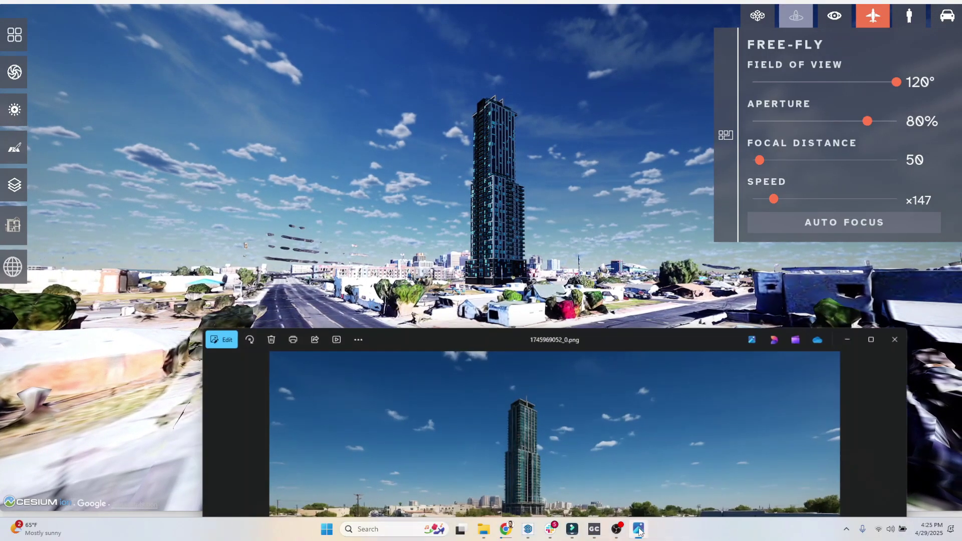
drag(624, 347, 527, 99)
click(789, 102)
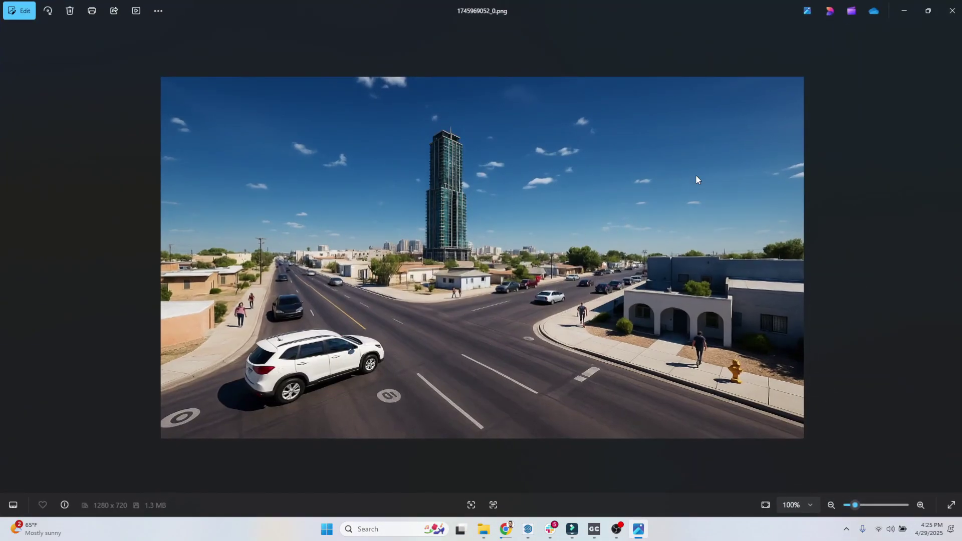
click(929, 10)
drag(581, 103, 385, 81)
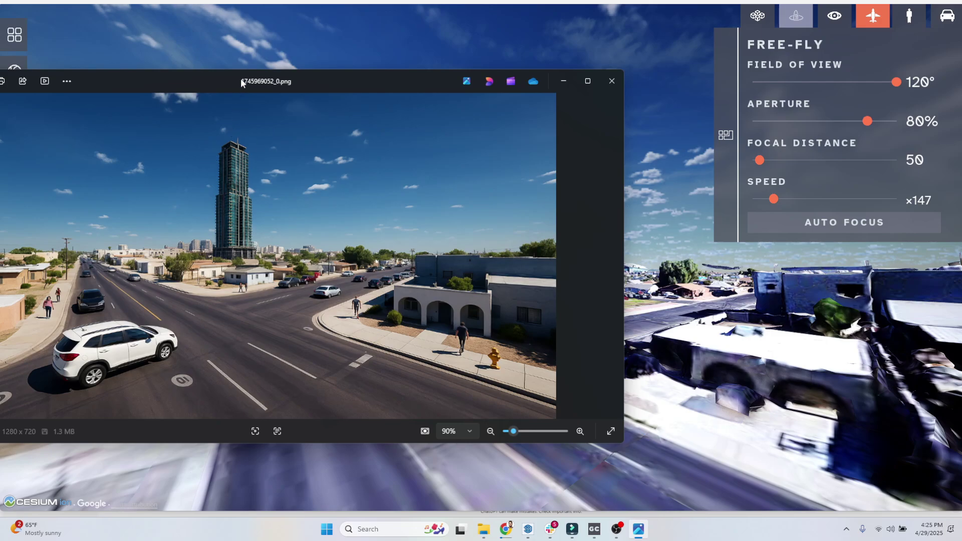
drag(242, 82, 421, 59)
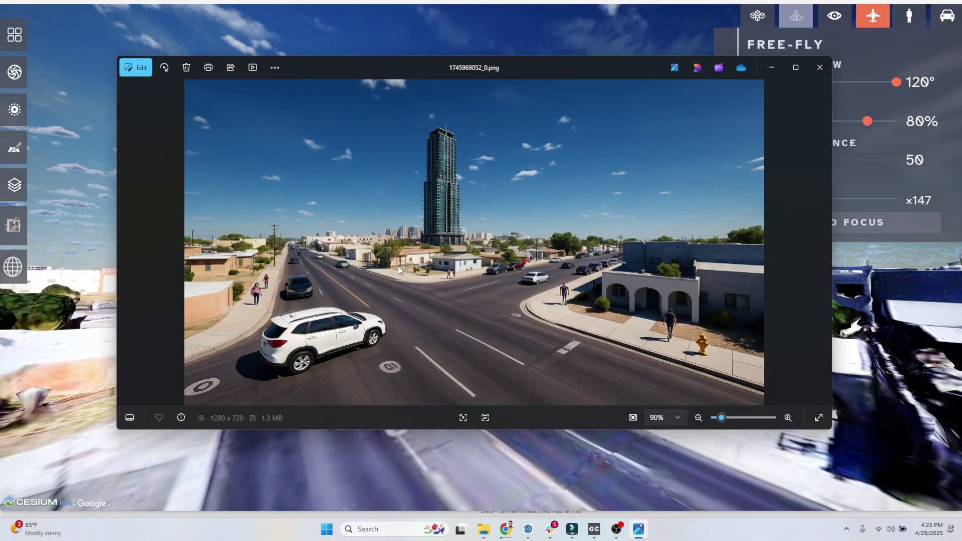
click(772, 67)
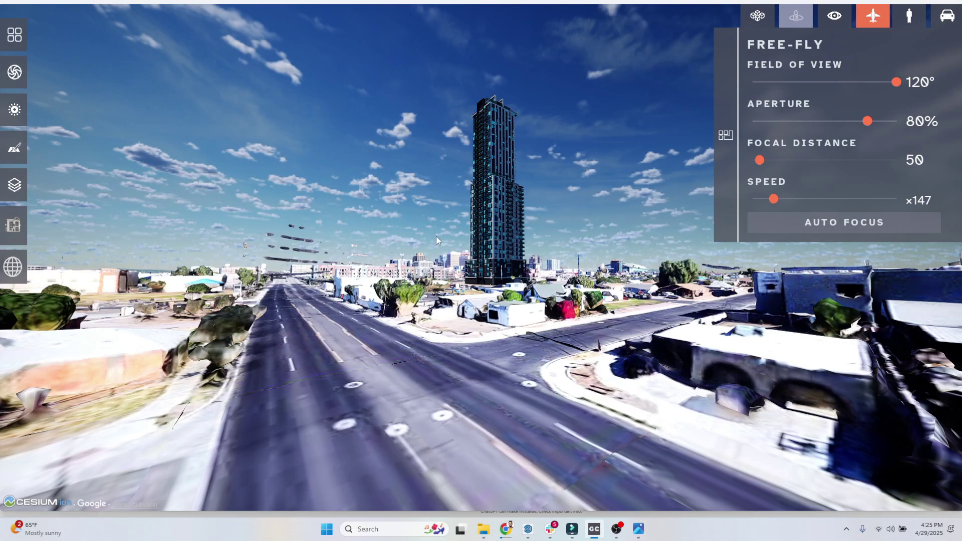
click(30, 72)
click(251, 223)
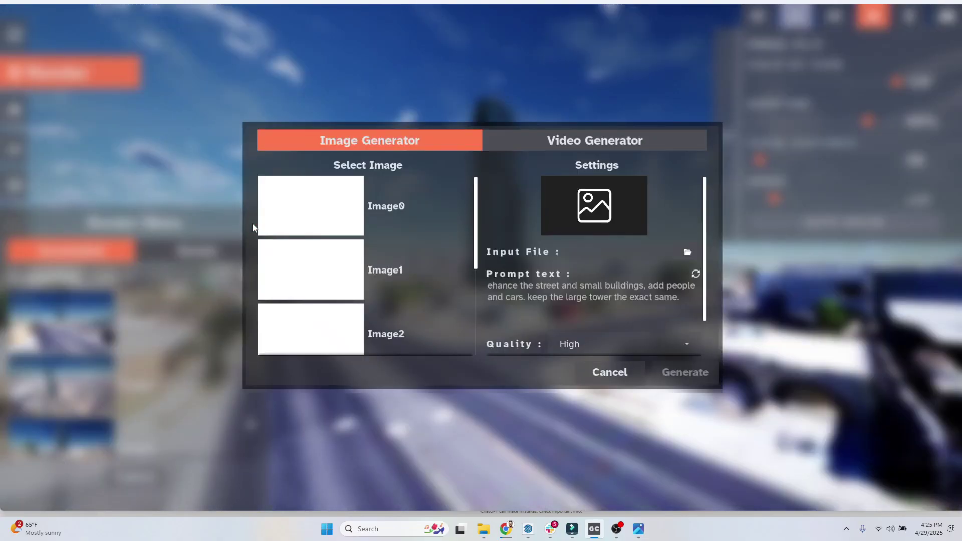
click(565, 142)
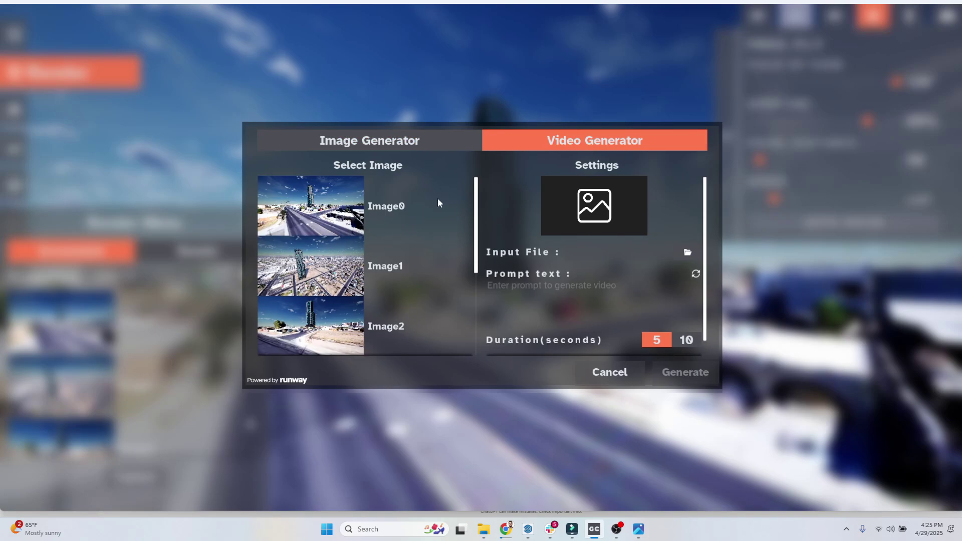
drag(476, 198, 490, 290)
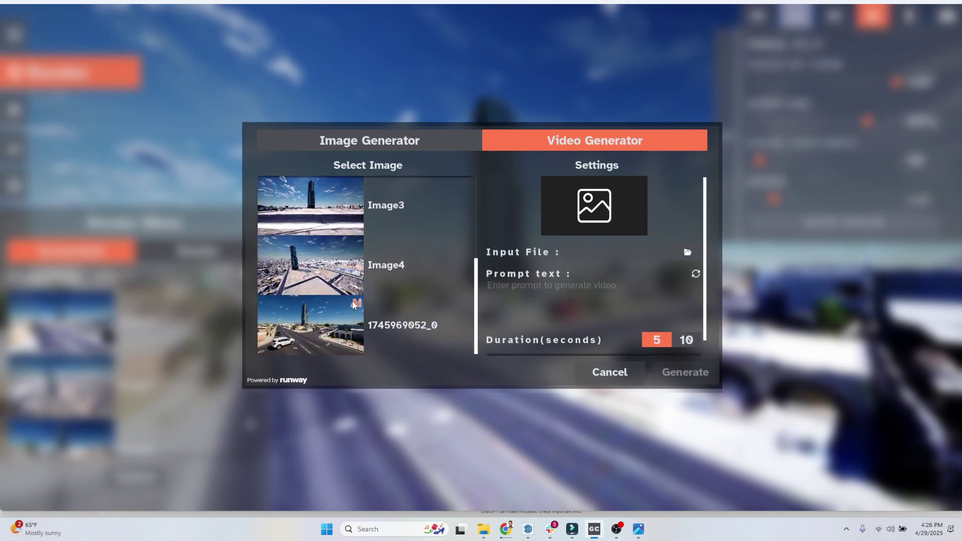
click(305, 340)
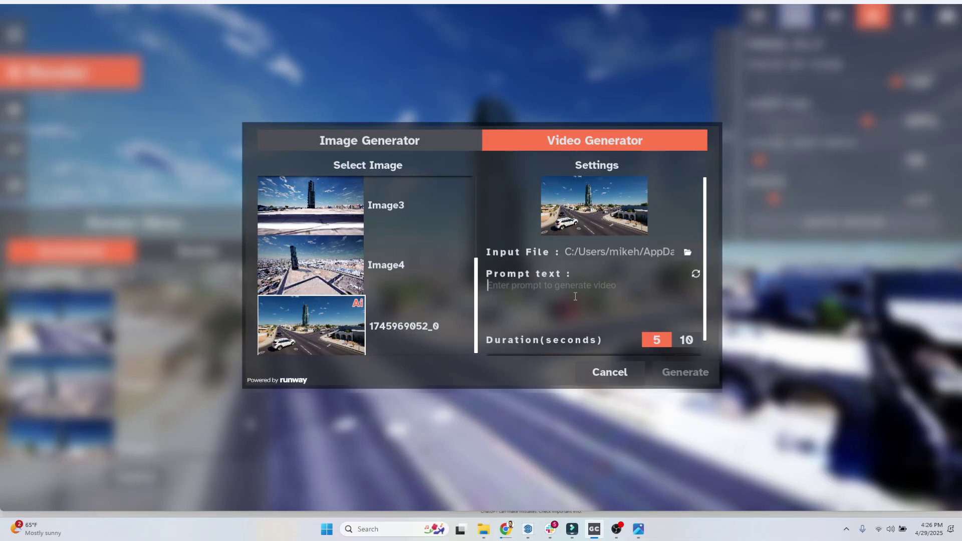
- Enter the prompt "animate the scene" and generate the 5-second video
text(animate th e)
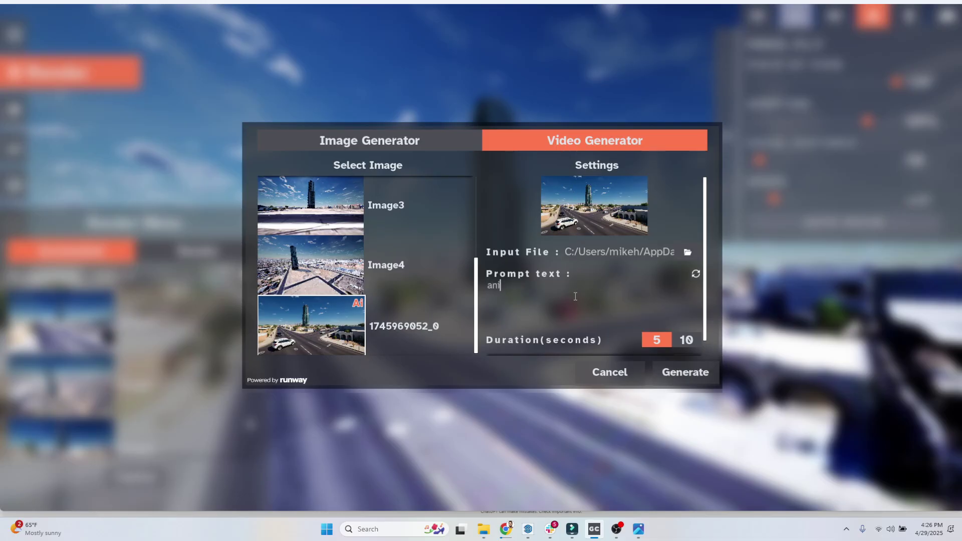
key(BackSpace)
key(BackSpace)
text(e scene)
scroll(605, 285, down, 1)
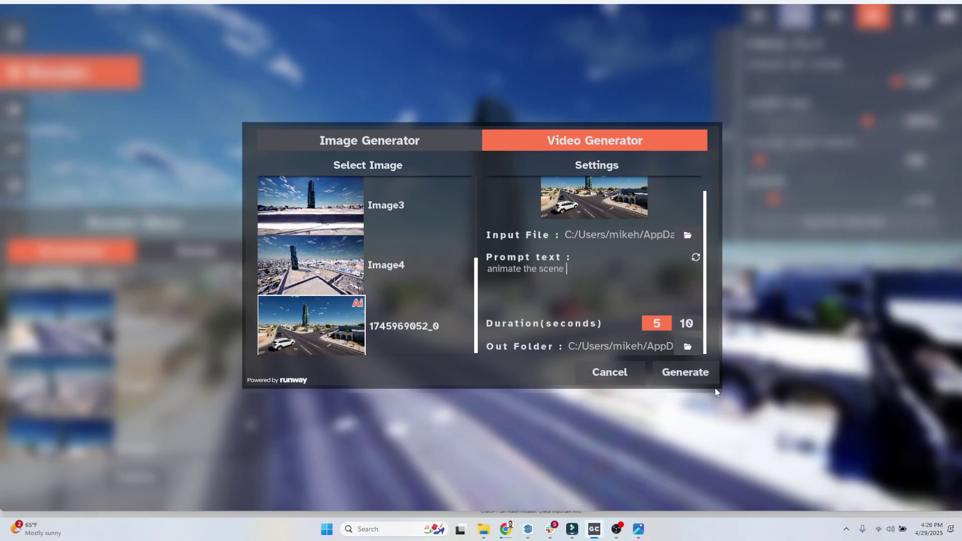
click(686, 373)
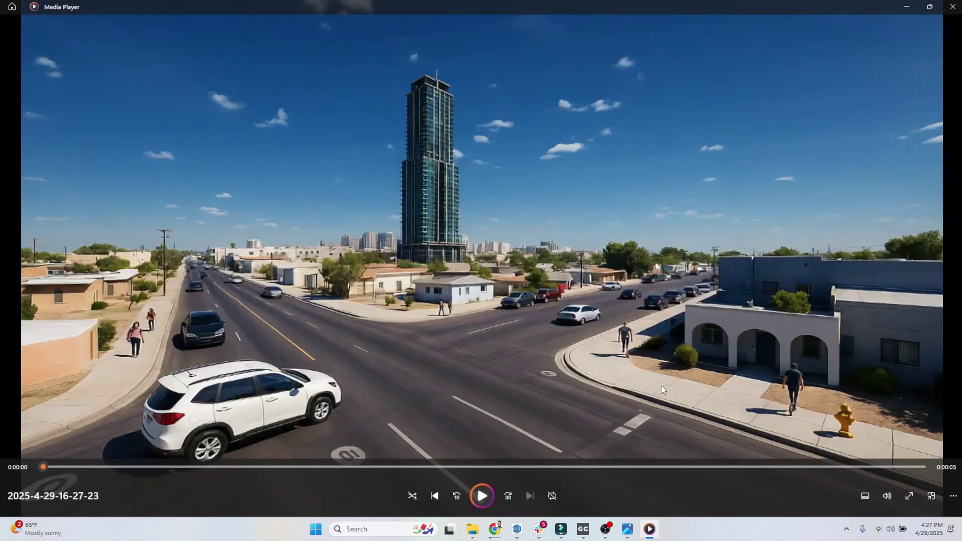
click(481, 496)
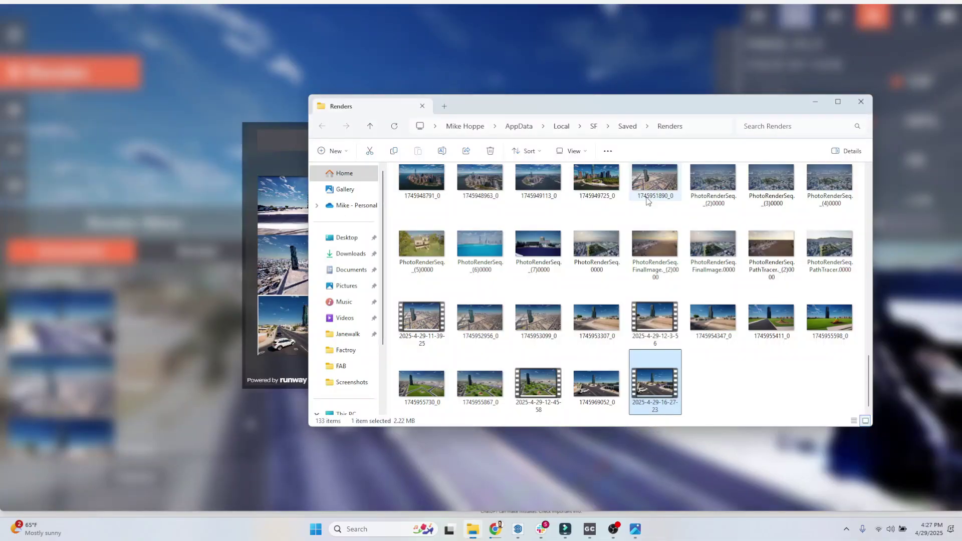
click(815, 102)
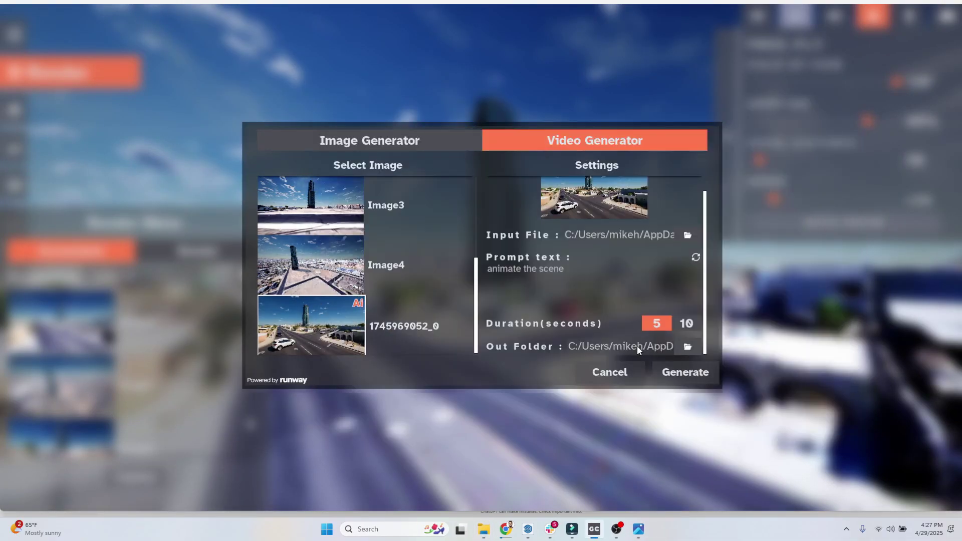
click(613, 374)
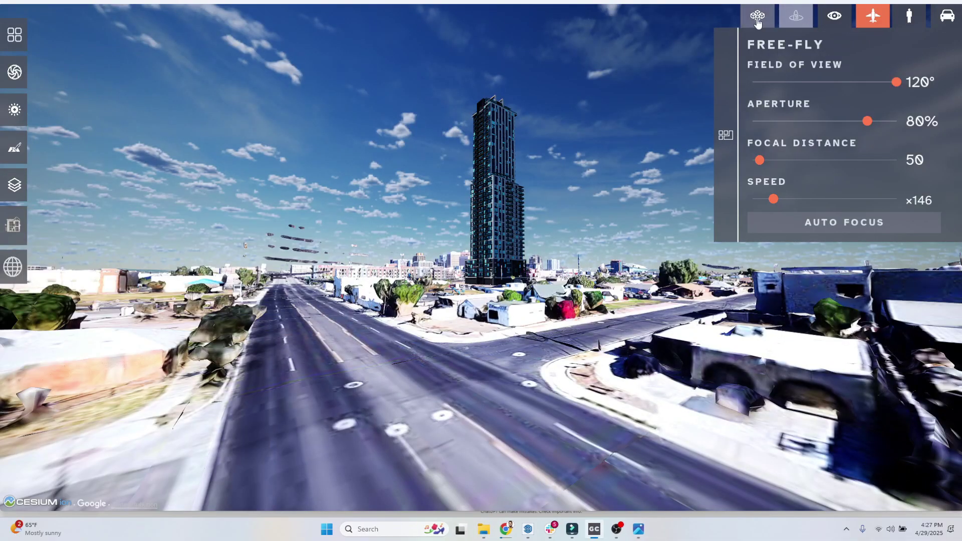
- Reset the view through the Strategic camera and fly with the Free-Fly camera to an aerial view of the tower and its dirt lots
click(758, 17)
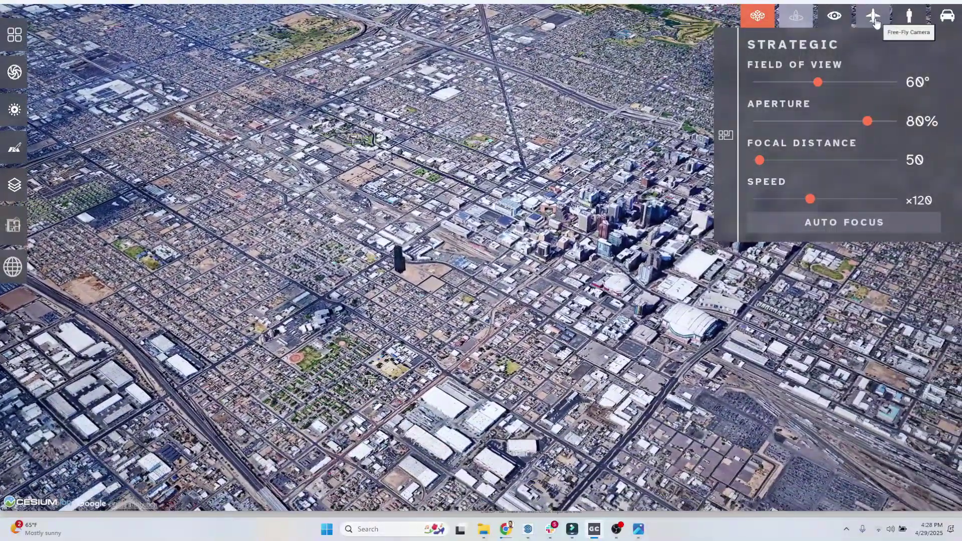
click(874, 19)
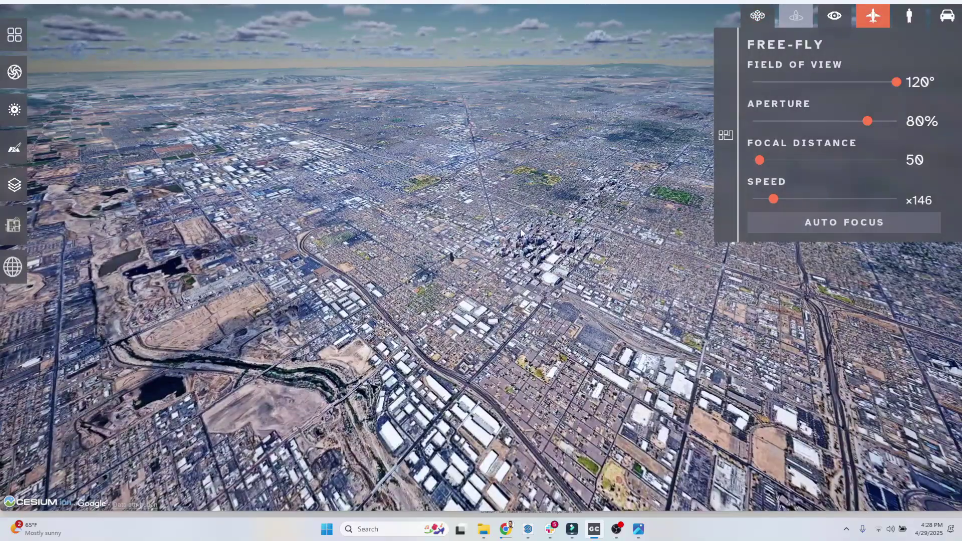
right_drag(521, 234, 521, 225)
key(w)
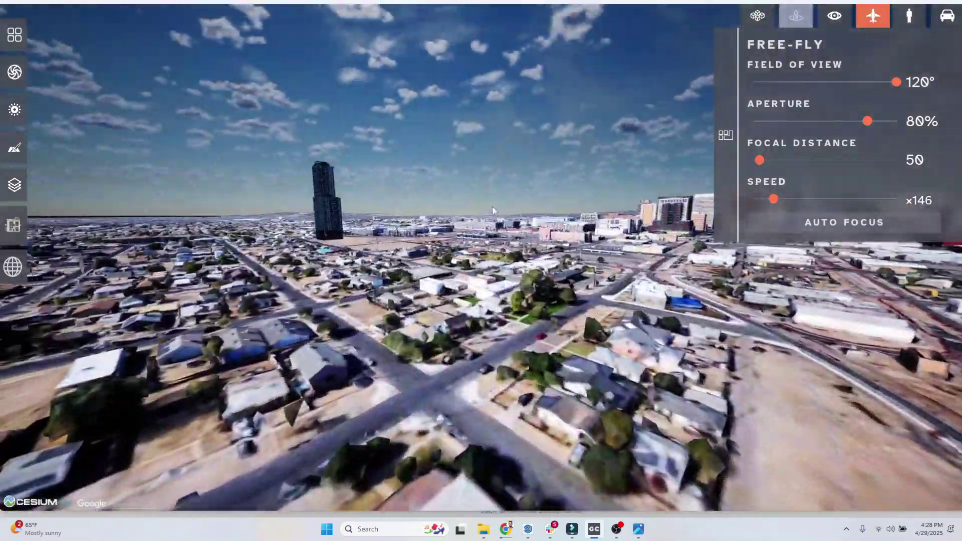
key(w)
right_drag(492, 207, 509, 281)
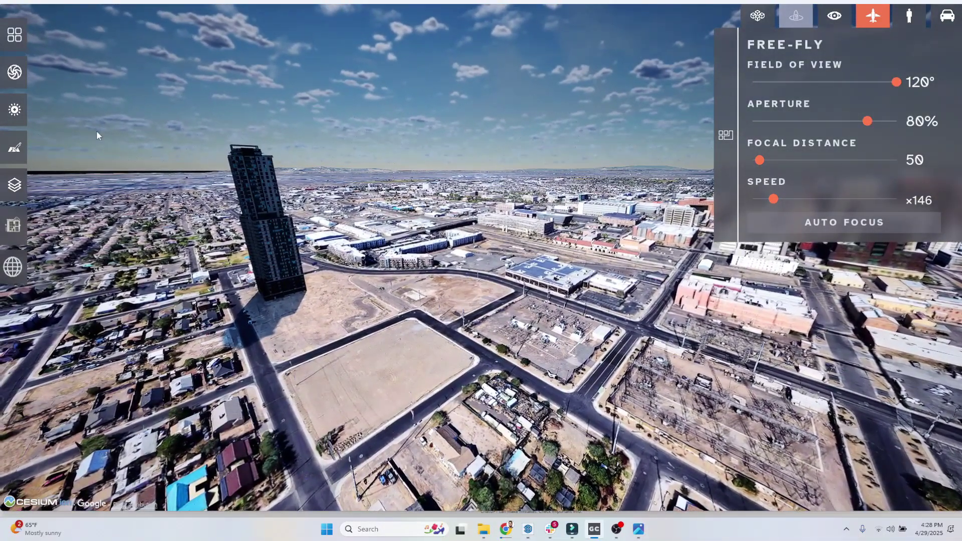
- Set the sky's cloud coverage to 60 and fog amount to 10, and close the Time settings
click(15, 109)
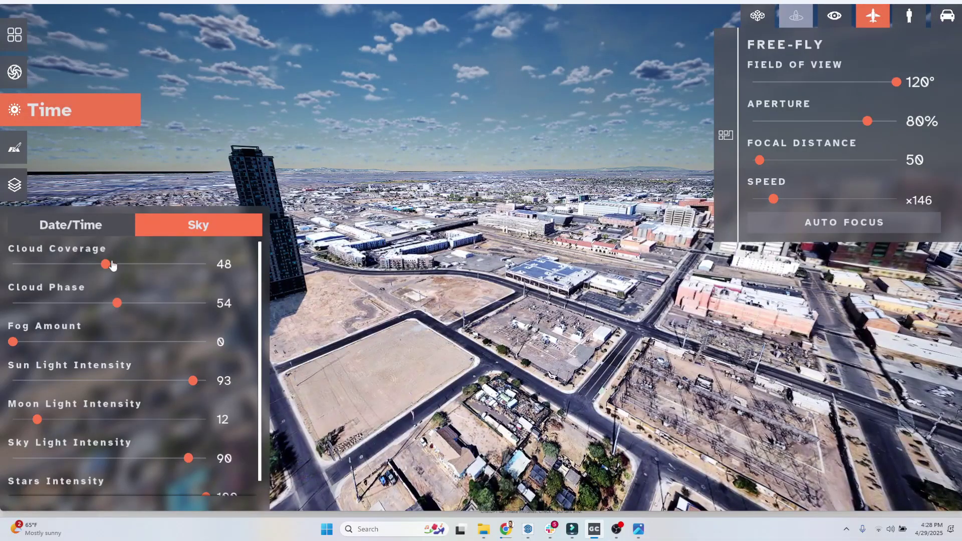
drag(112, 266, 129, 261)
mouse_move(24, 339)
mouse_down()
mouse_move(53, 337)
mouse_move(20, 340)
mouse_move(33, 341)
mouse_up()
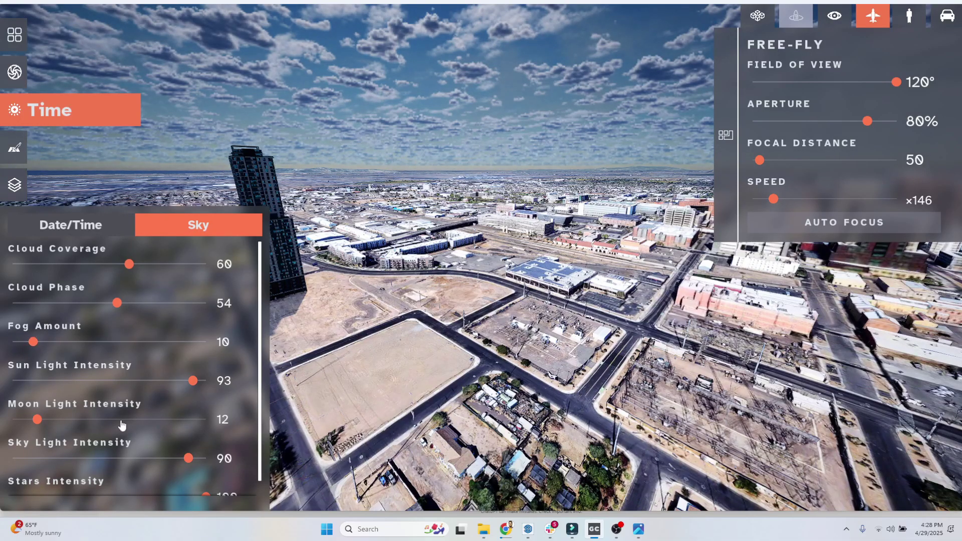
scroll(122, 425, down, 1)
scroll(90, 351, up, 1)
click(71, 229)
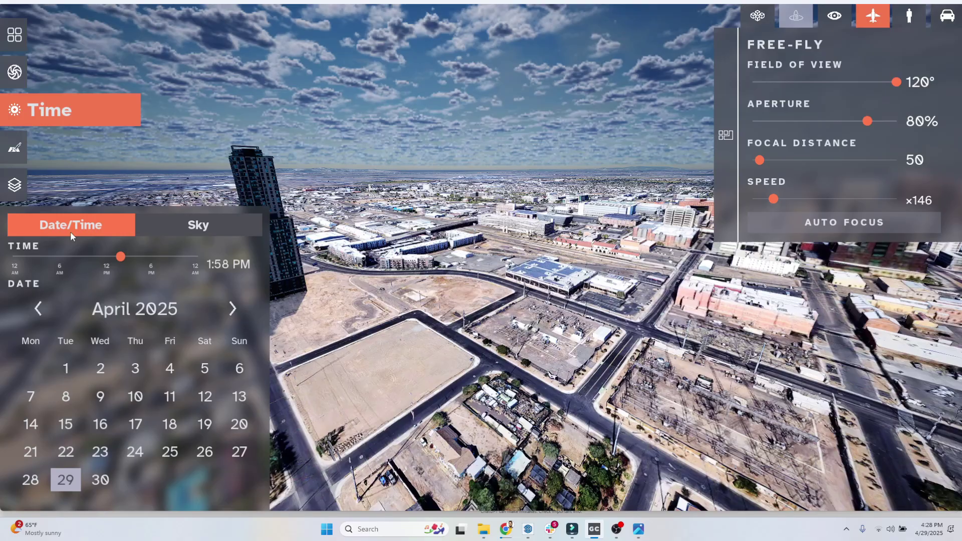
click(75, 109)
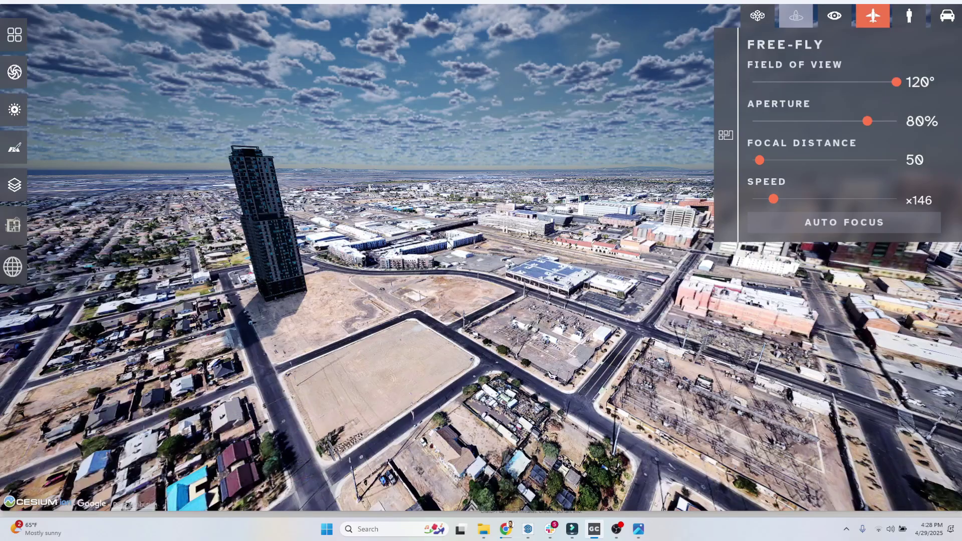
- Frame the tower and surrounding lots, and capture a screenshot at 3840x2160 resolution
right_drag(444, 235, 440, 230)
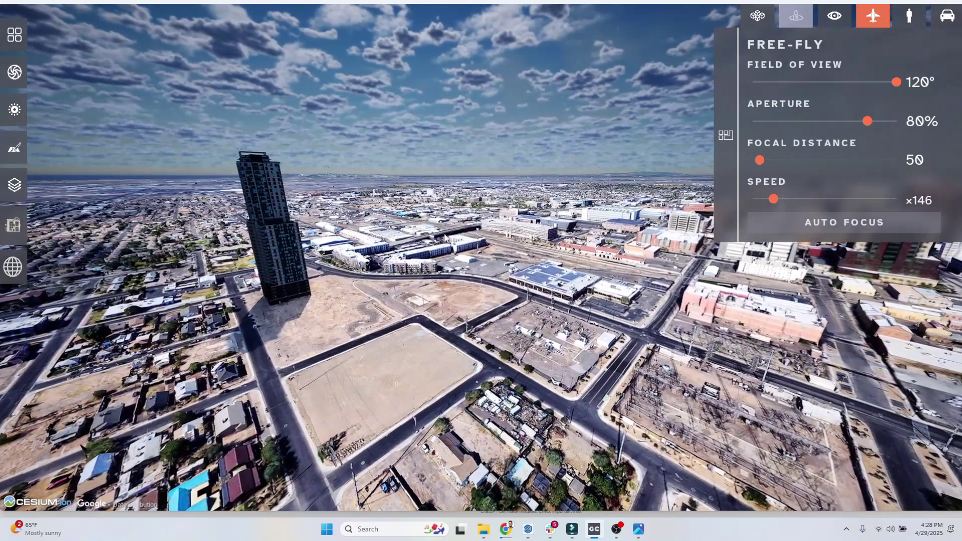
click(21, 74)
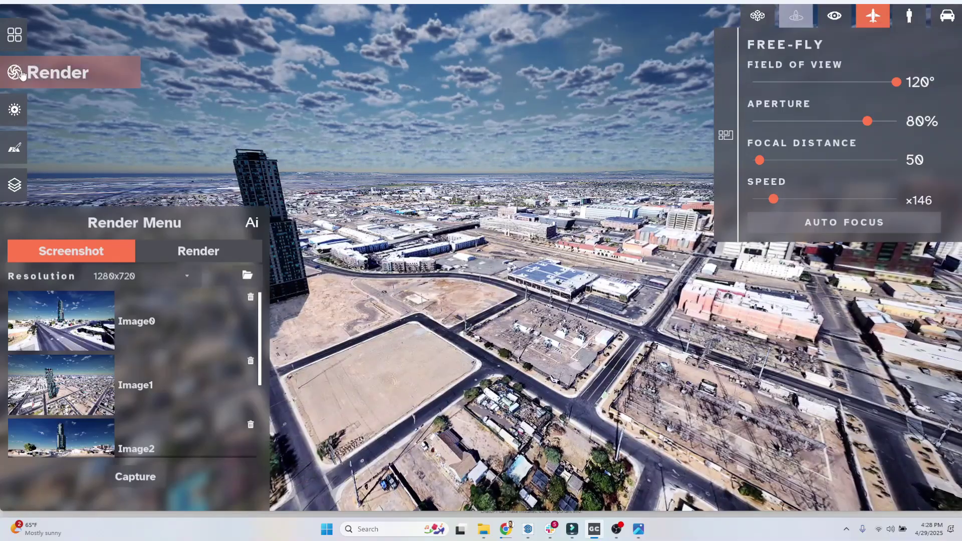
click(127, 282)
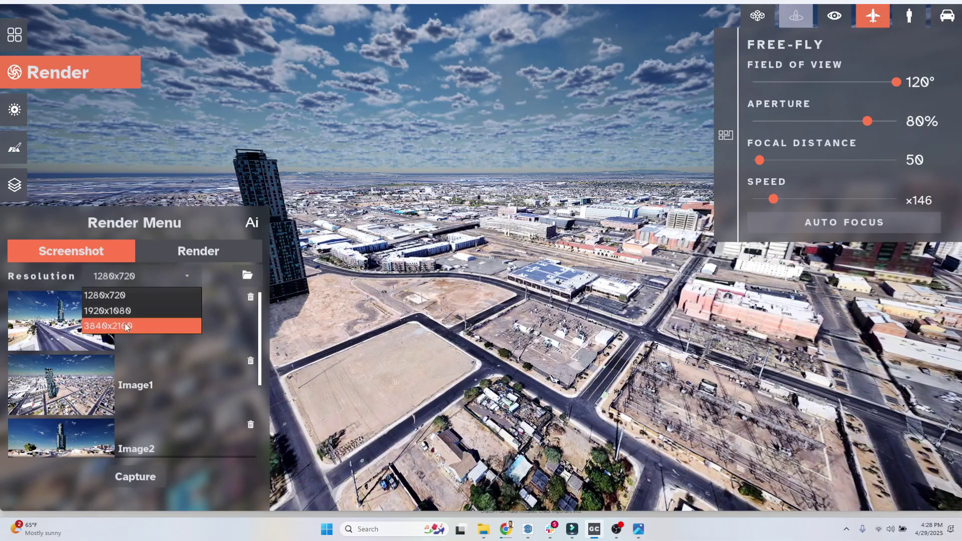
click(125, 327)
click(140, 476)
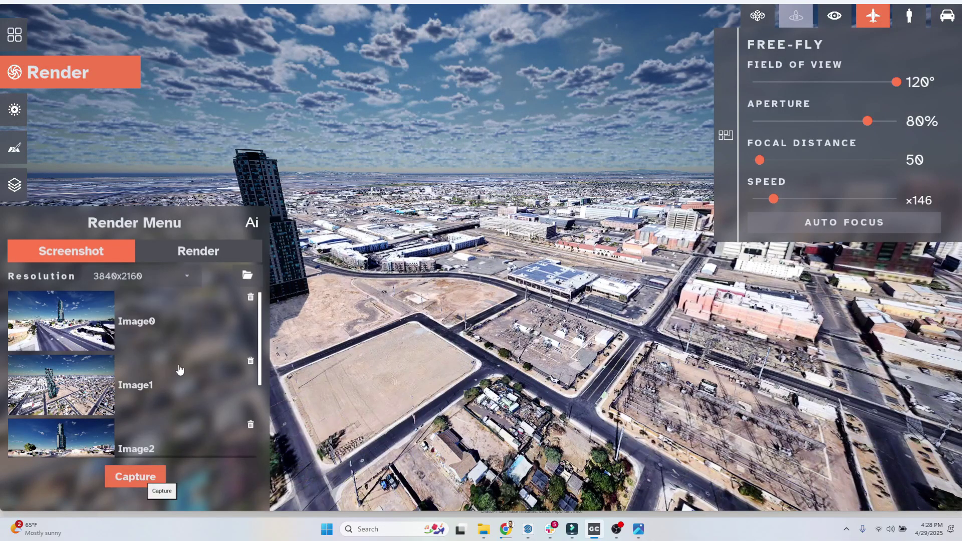
scroll(178, 367, down, 4)
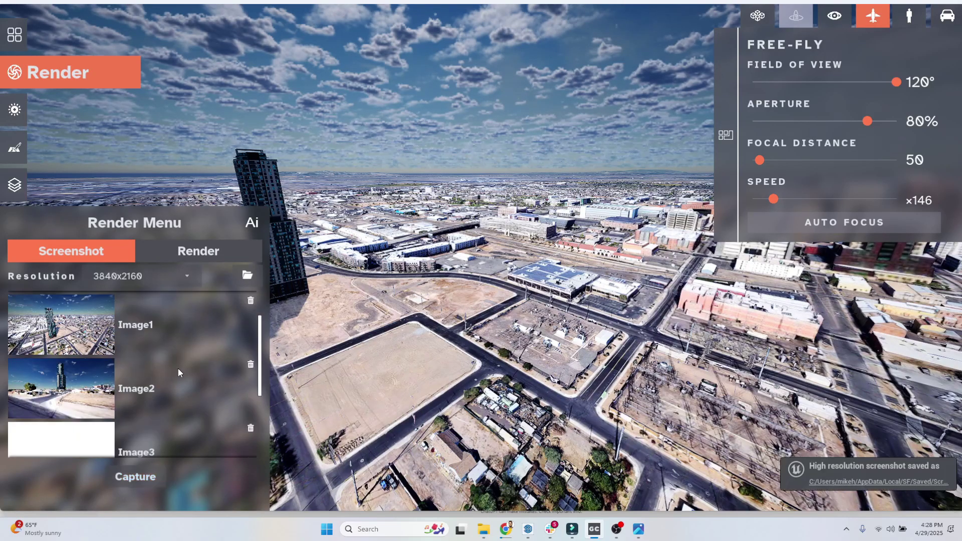
scroll(52, 424, down, 1)
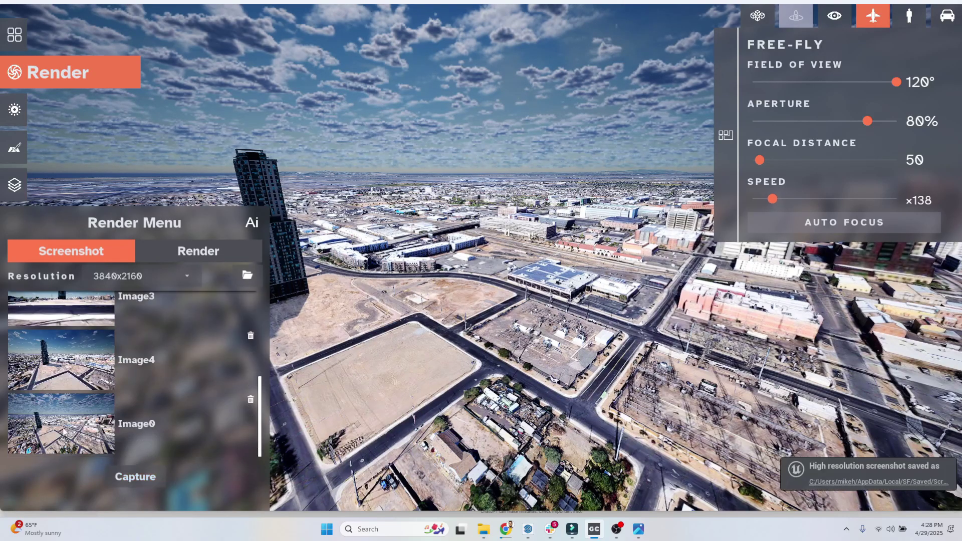
- Open the AI image generator and choose the new aerial screenshot, the last Image0, as its input
click(262, 225)
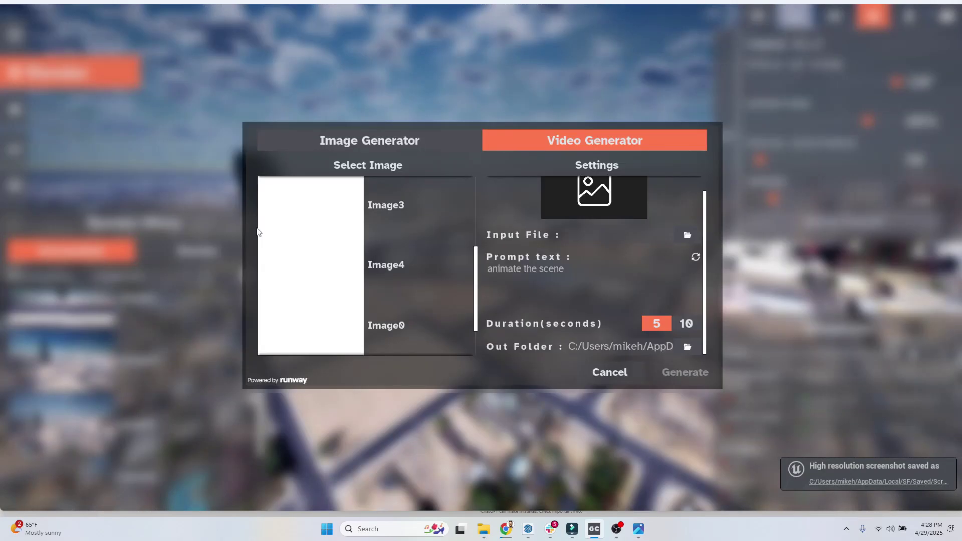
scroll(323, 236, down, 1)
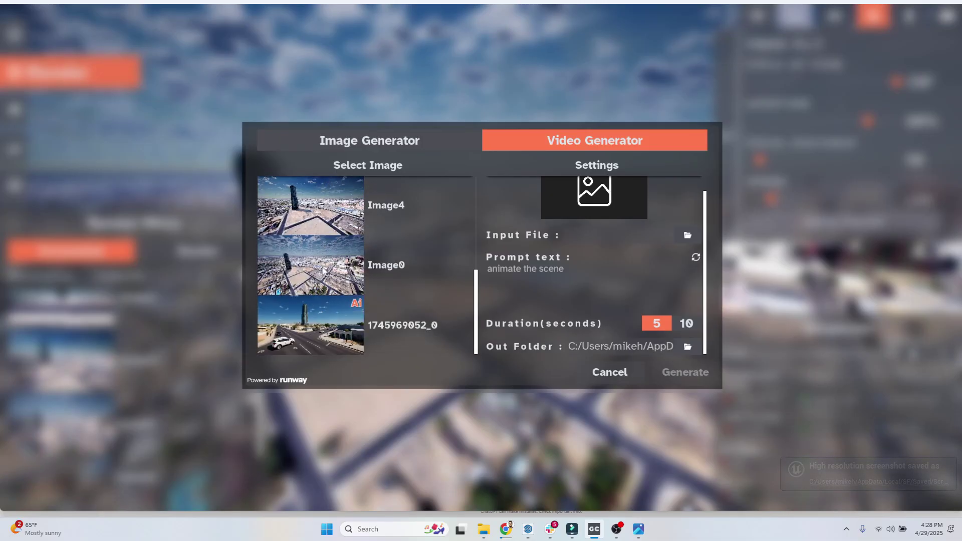
click(305, 274)
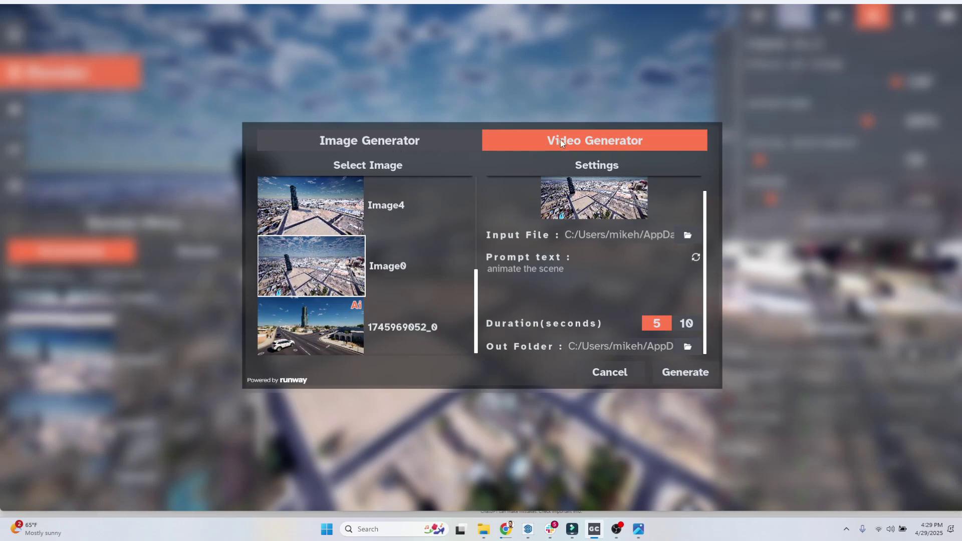
click(401, 142)
scroll(334, 237, down, 1)
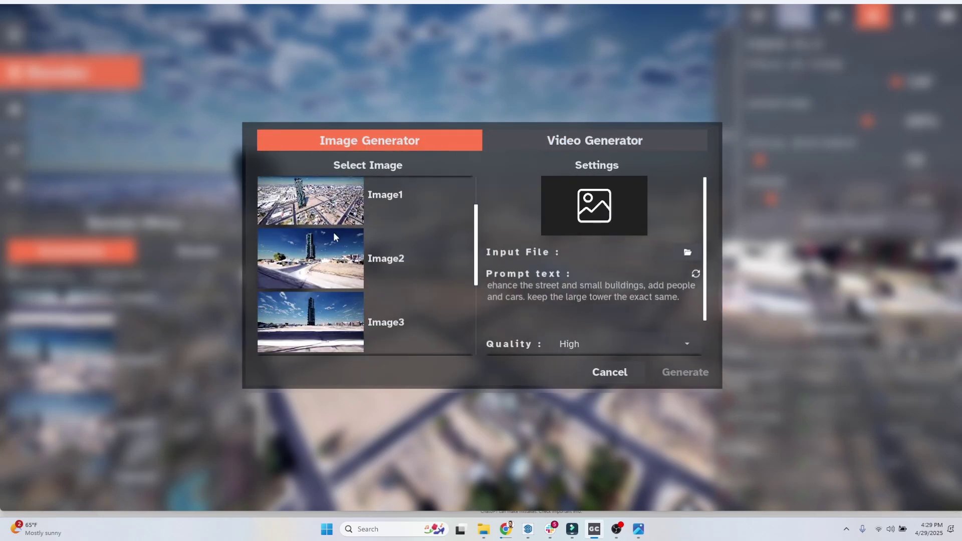
scroll(335, 237, down, 3)
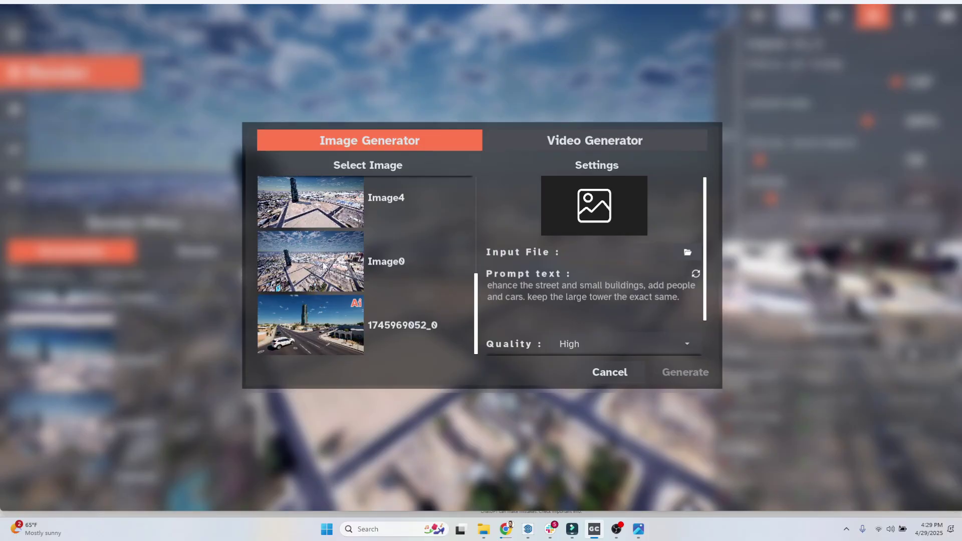
click(324, 266)
- Replace the prompt with "add a park with grass and trees, and play ground equipment to the dirt areas in the front of the tower."
drag(692, 293, 408, 278)
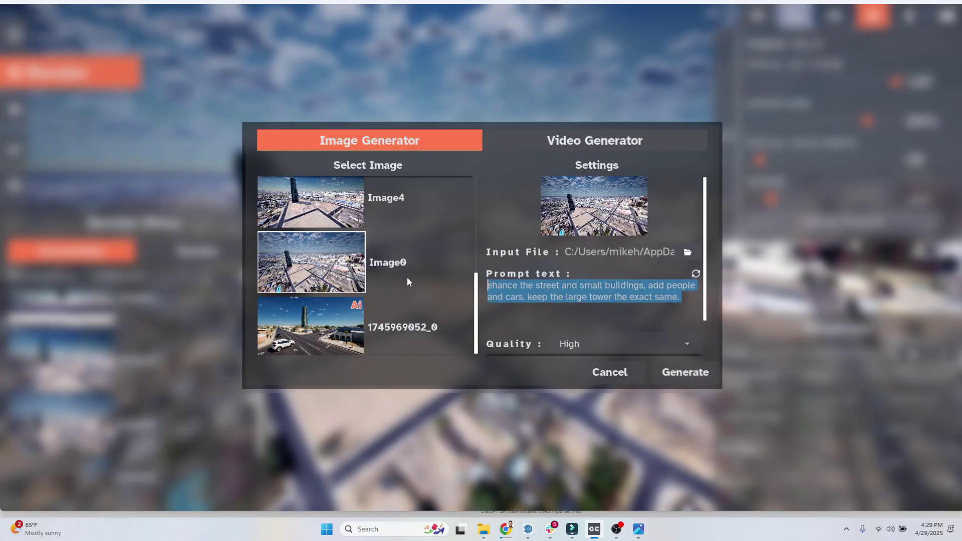
key(BackSpace)
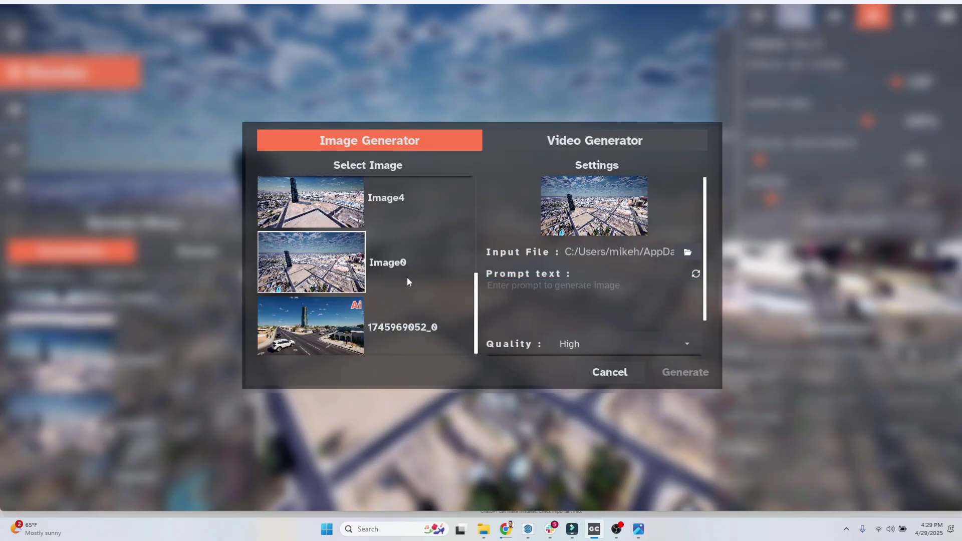
text(add )
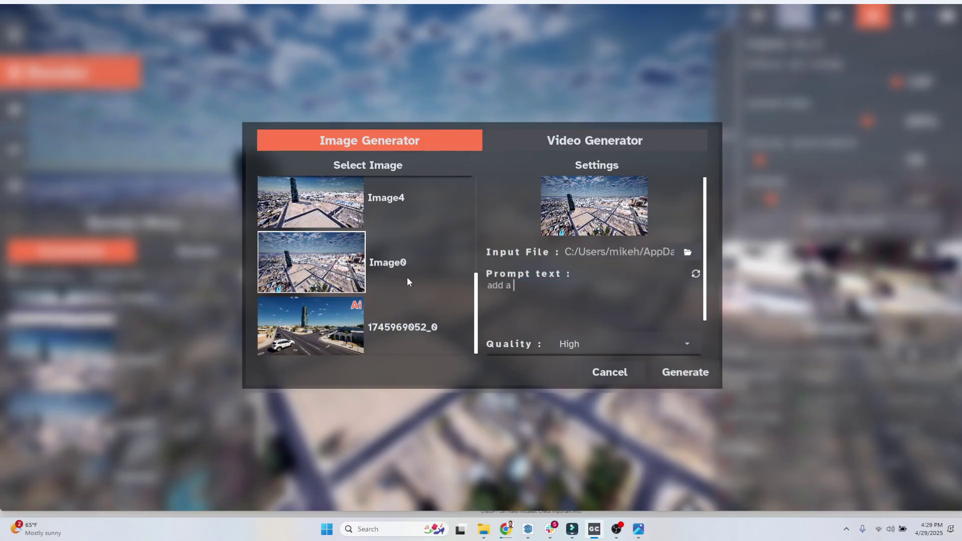
text(a park)
text(with grass and trees, a)
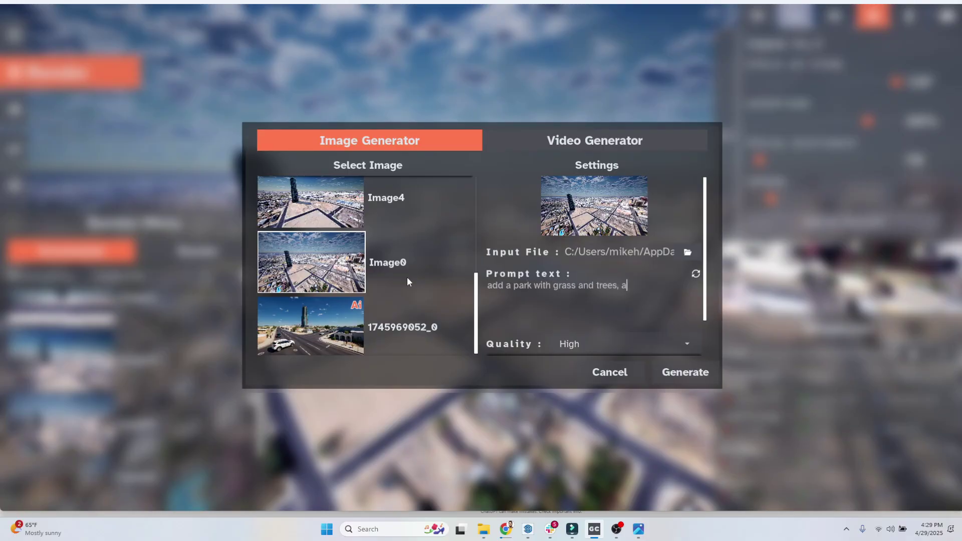
text(nd play ground equipment to the )
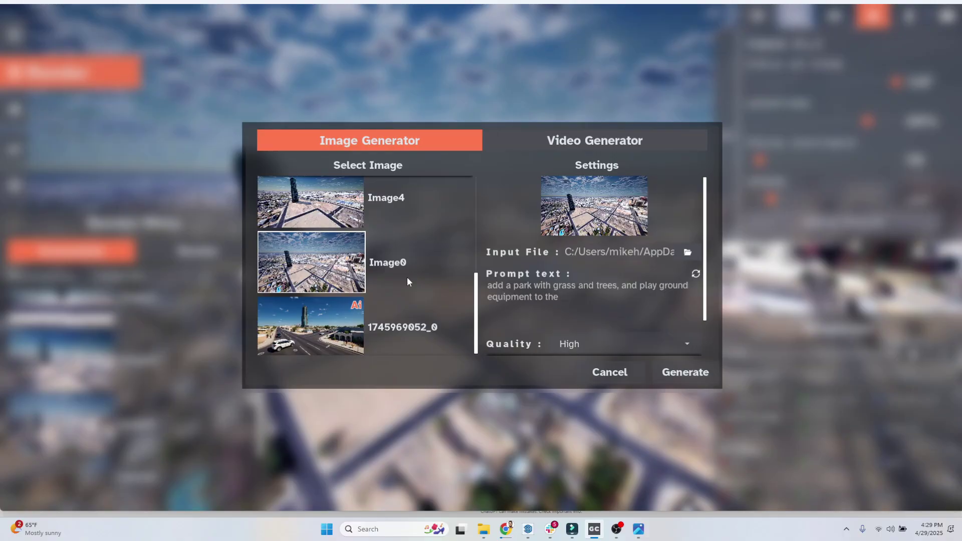
text(dirt areas in the front of the tower. add peple)
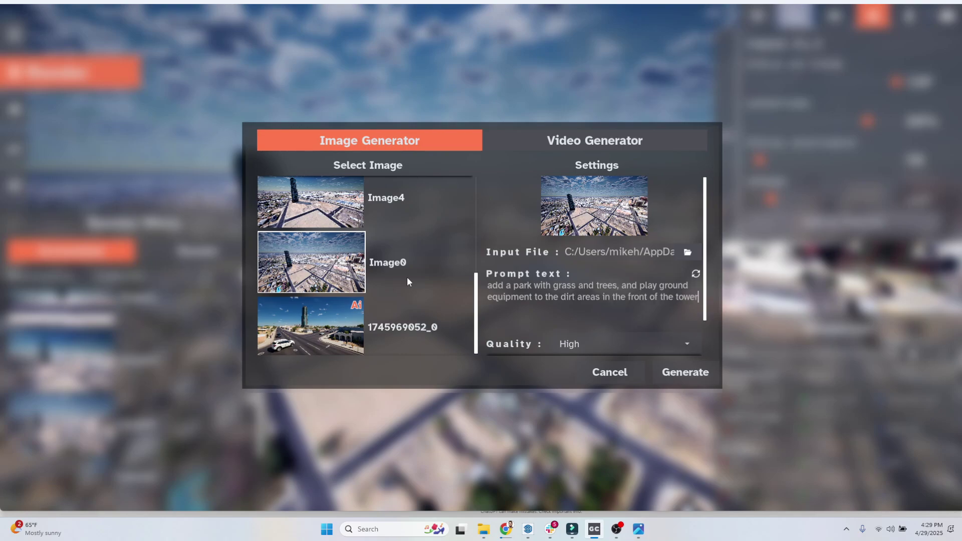
- Complete the prompt with the sentence "add people and cars." and generate the AI image
key(BackSpace)
key(BackSpace)
key(BackSpace)
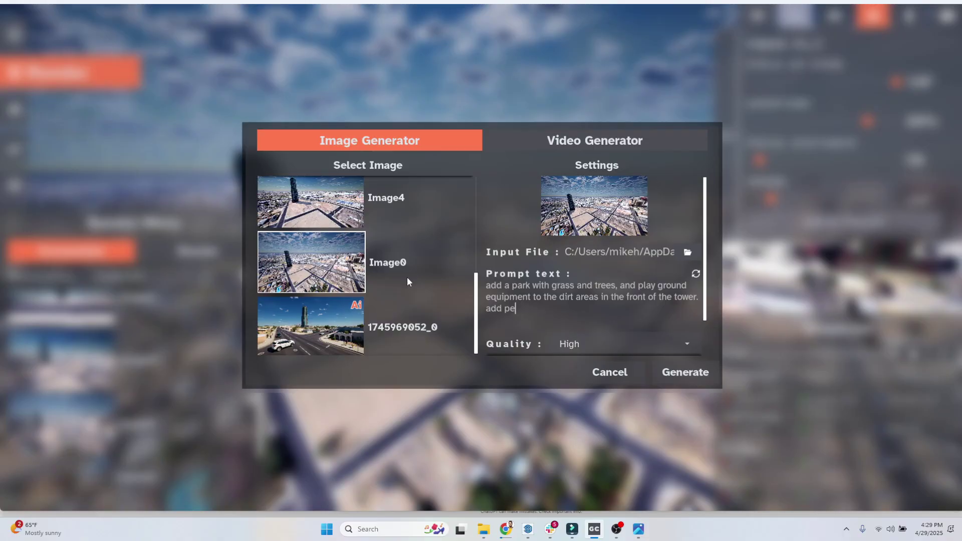
text(ople and cars.)
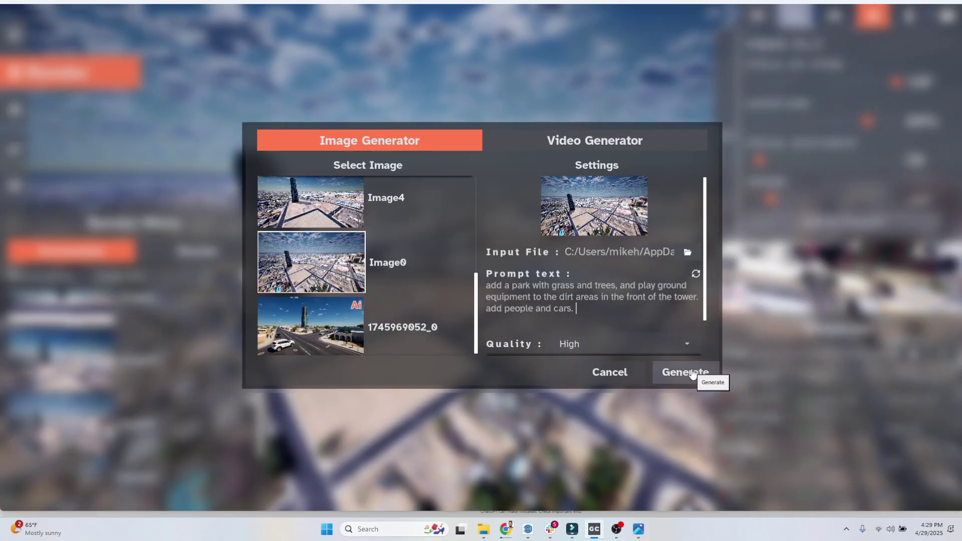
click(692, 373)
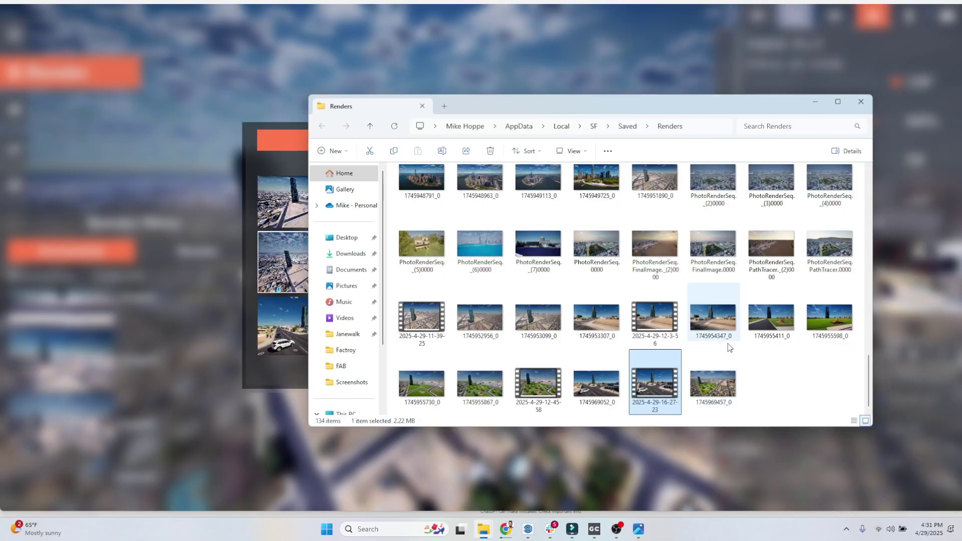
click(716, 392)
double_click(716, 392)
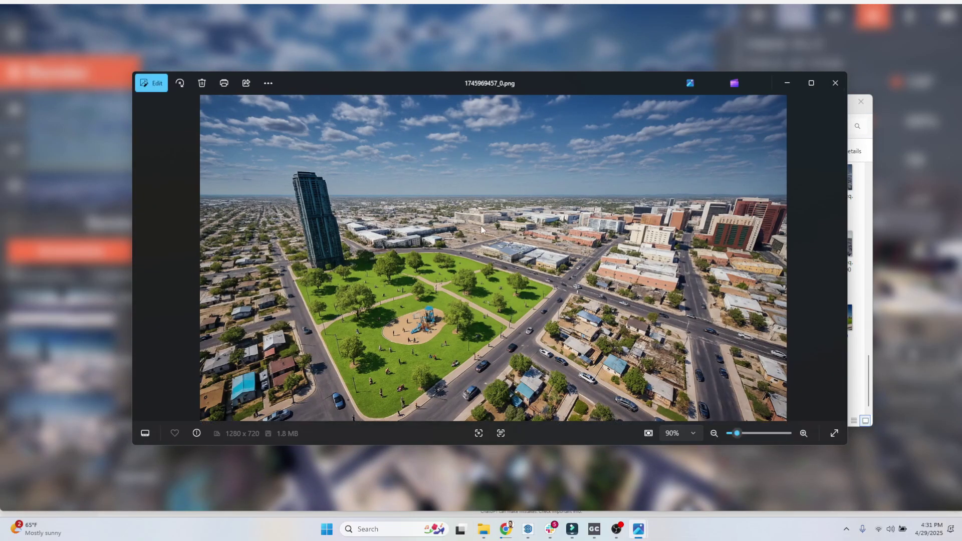
click(812, 83)
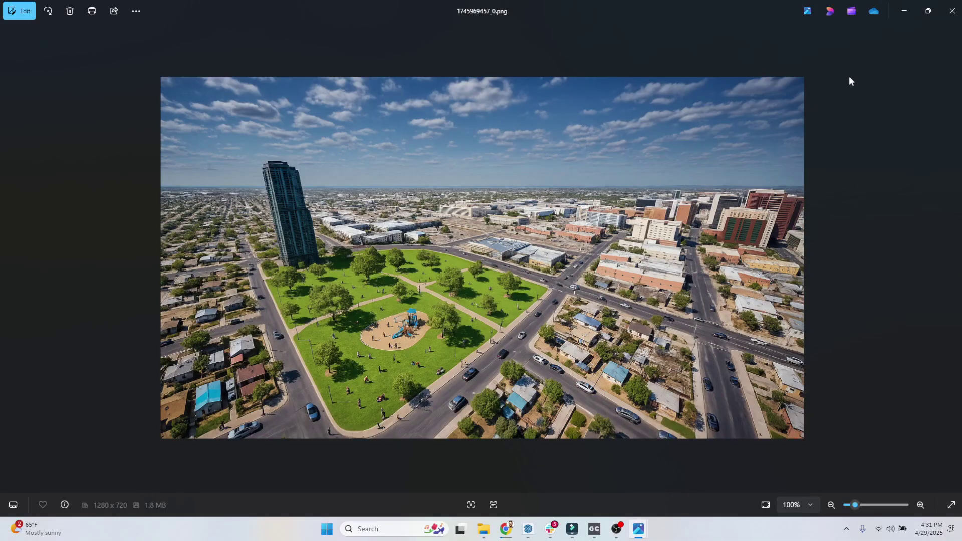
click(904, 12)
click(807, 104)
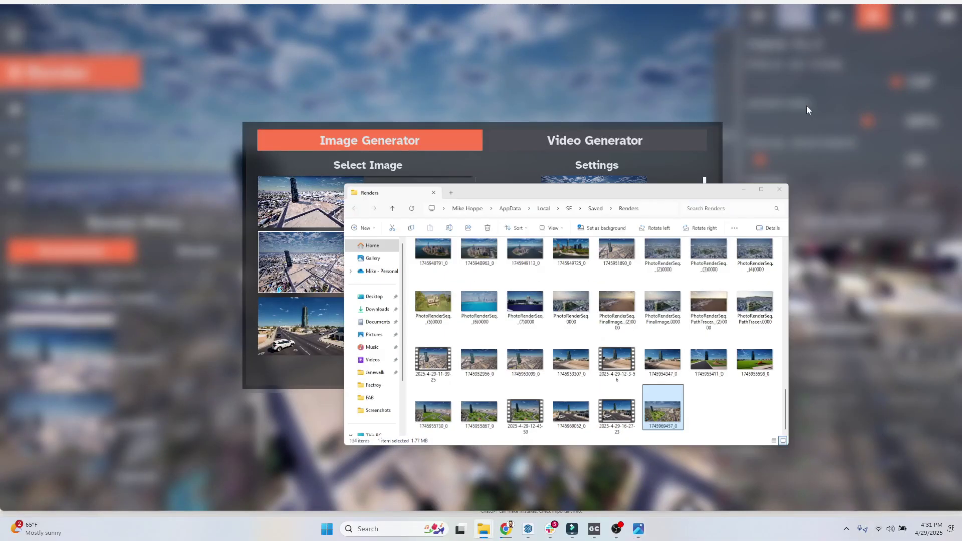
click(569, 135)
scroll(365, 247, down, 1)
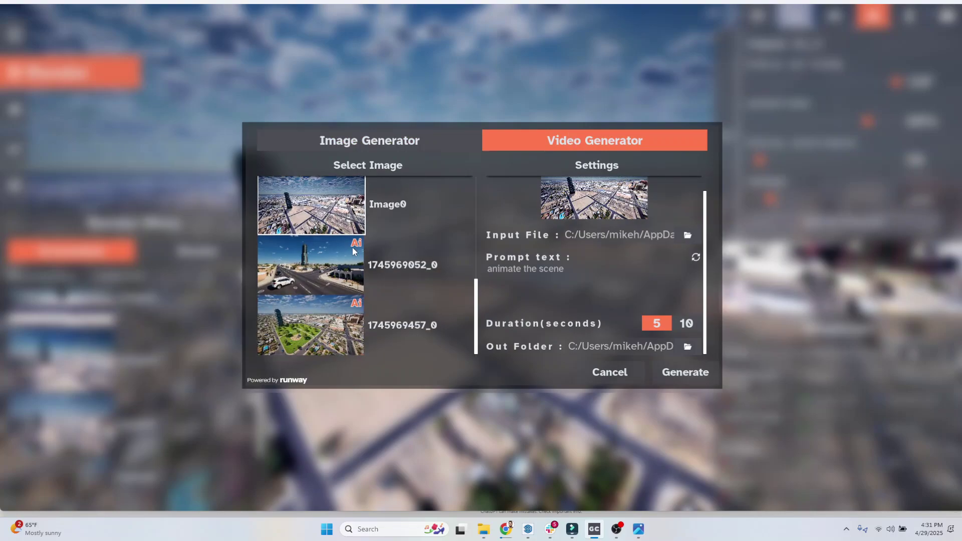
click(323, 337)
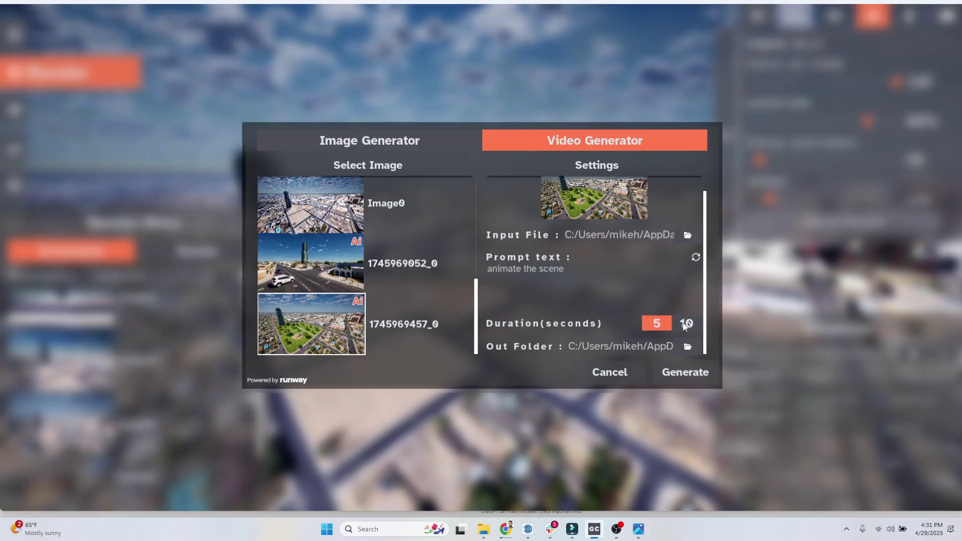
click(693, 373)
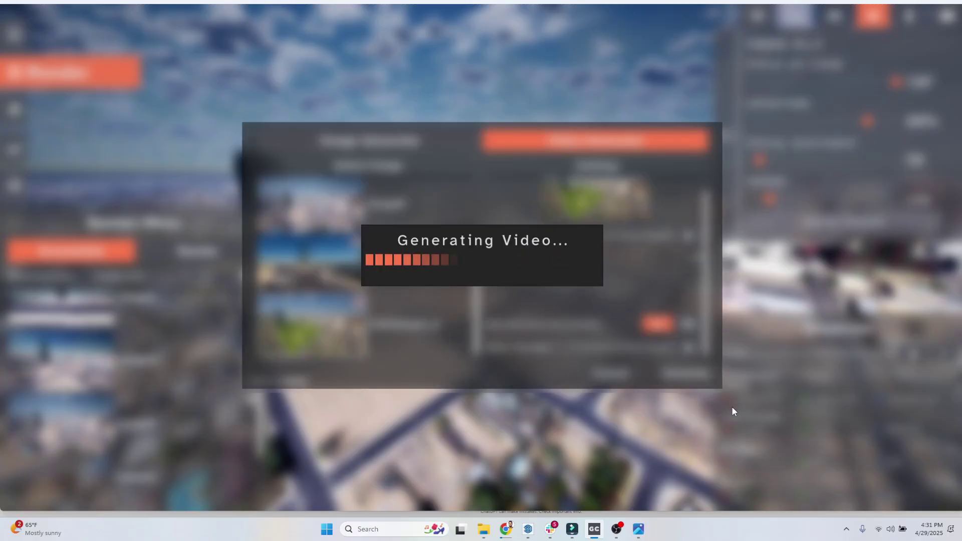